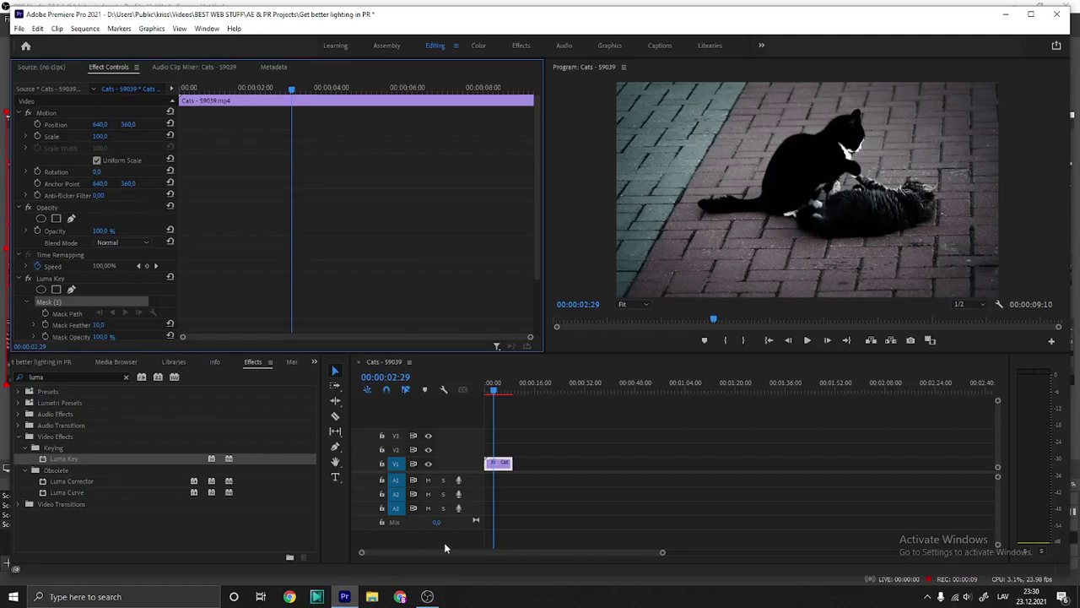
- Collapse Time Remapping, Opacity and Motion, and select the Luma Key's Mask (1)
scroll(205, 292, "down", 1)
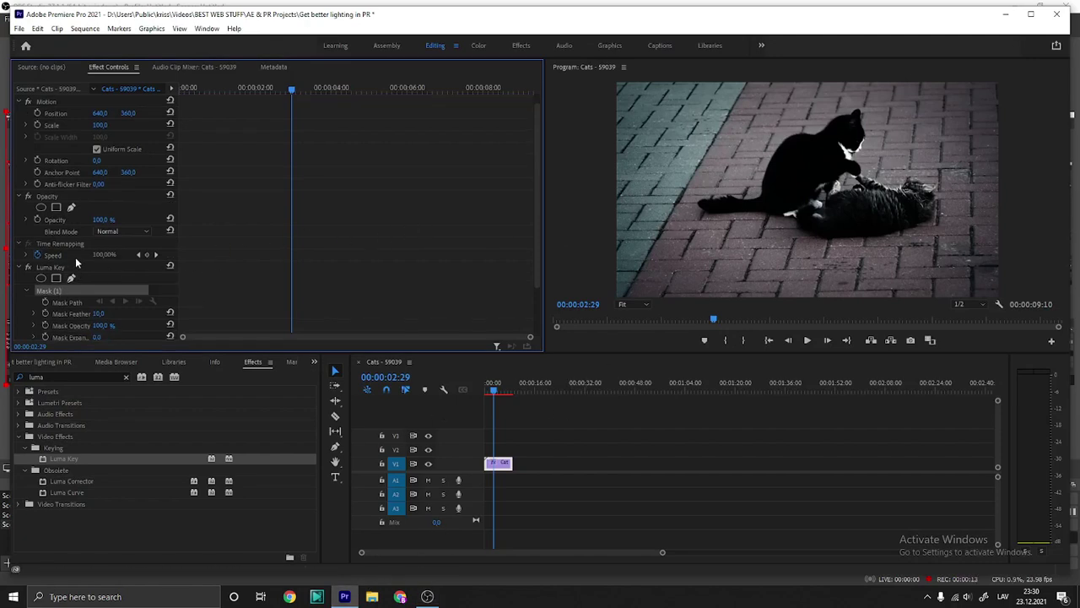
left_click(23, 244)
left_click(20, 197)
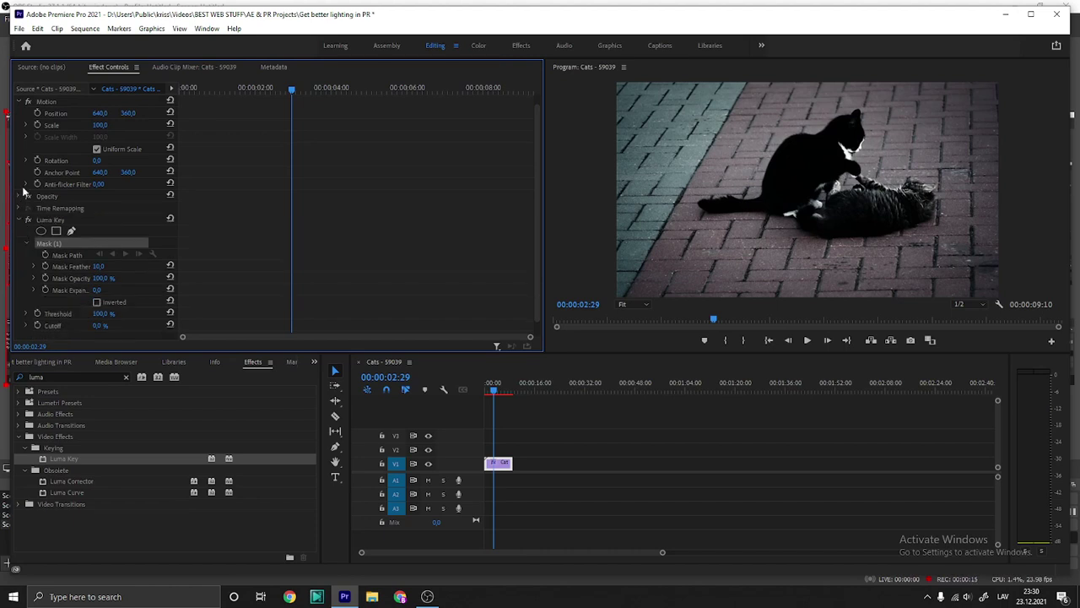
left_click(14, 101)
left_click(18, 102)
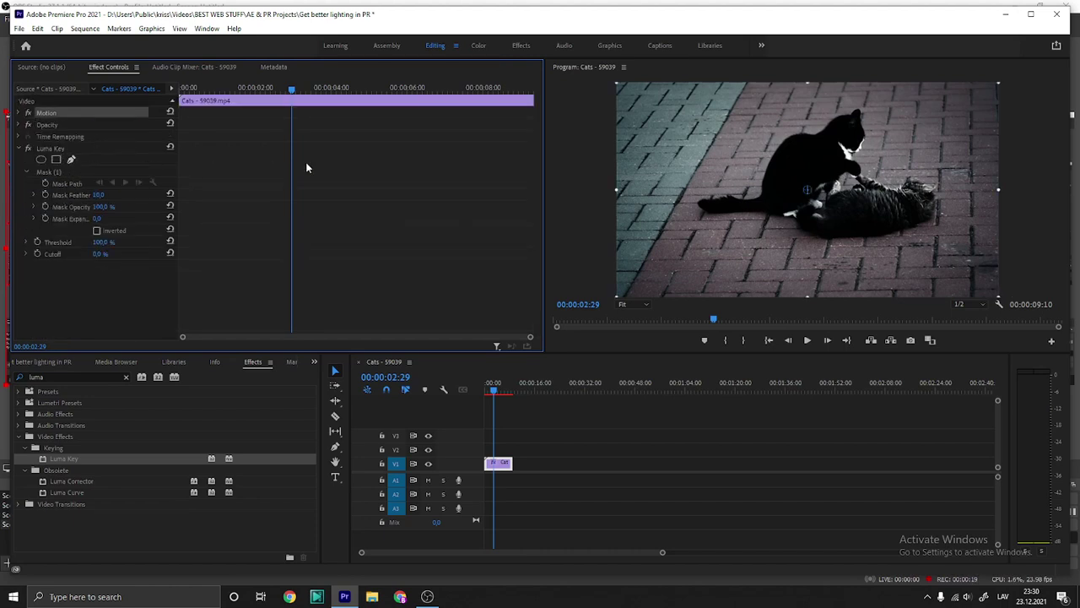
left_click(62, 173)
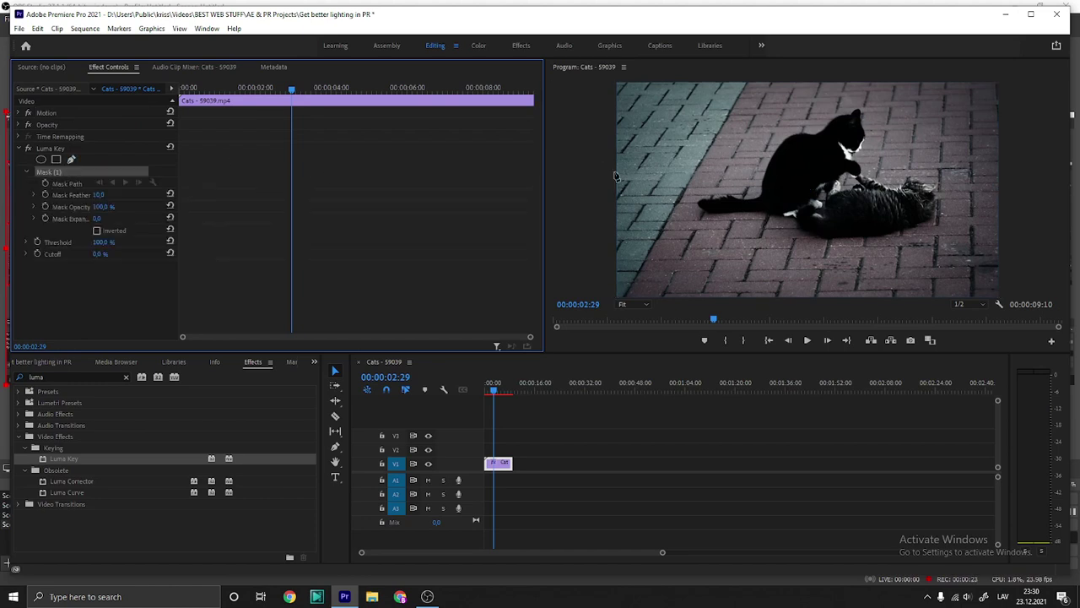
- Draw a closed four-point pen mask around the frame in the Program monitor
left_click(623, 98)
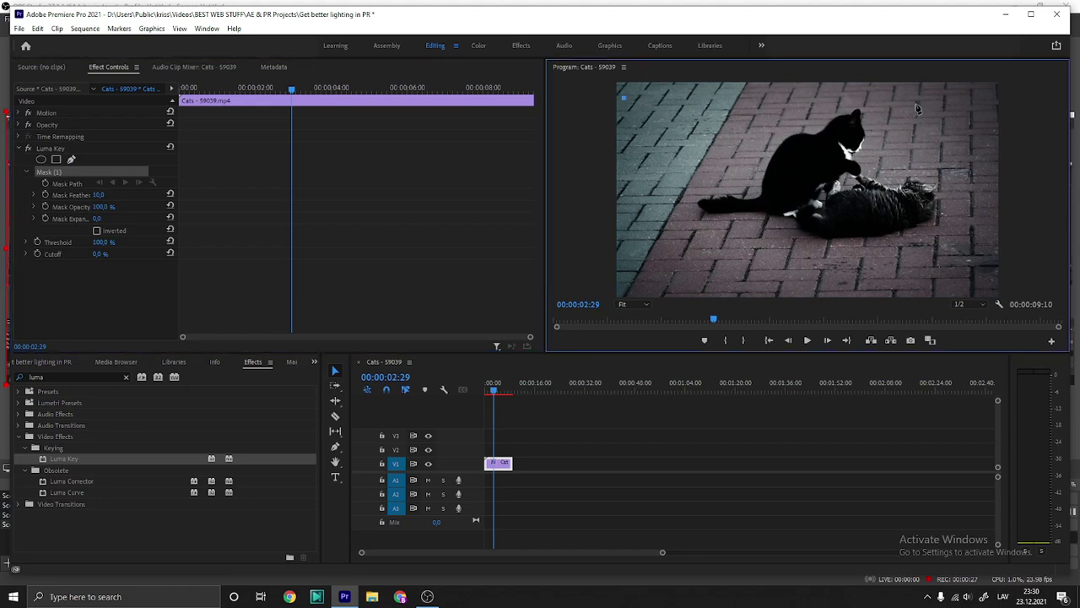
left_click(967, 102)
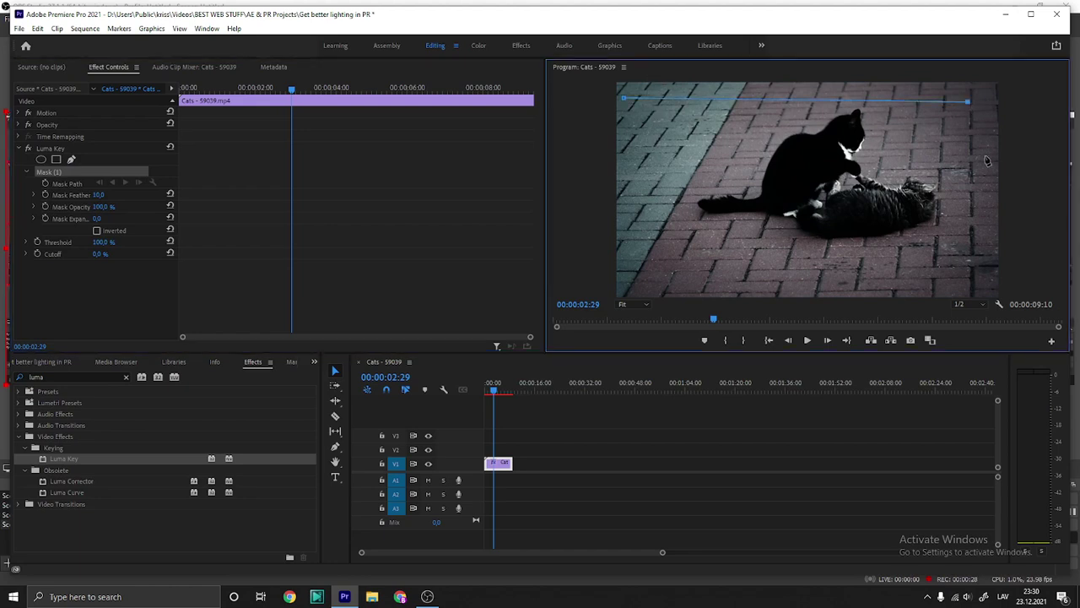
left_click(966, 271)
left_click(628, 266)
left_click(625, 100)
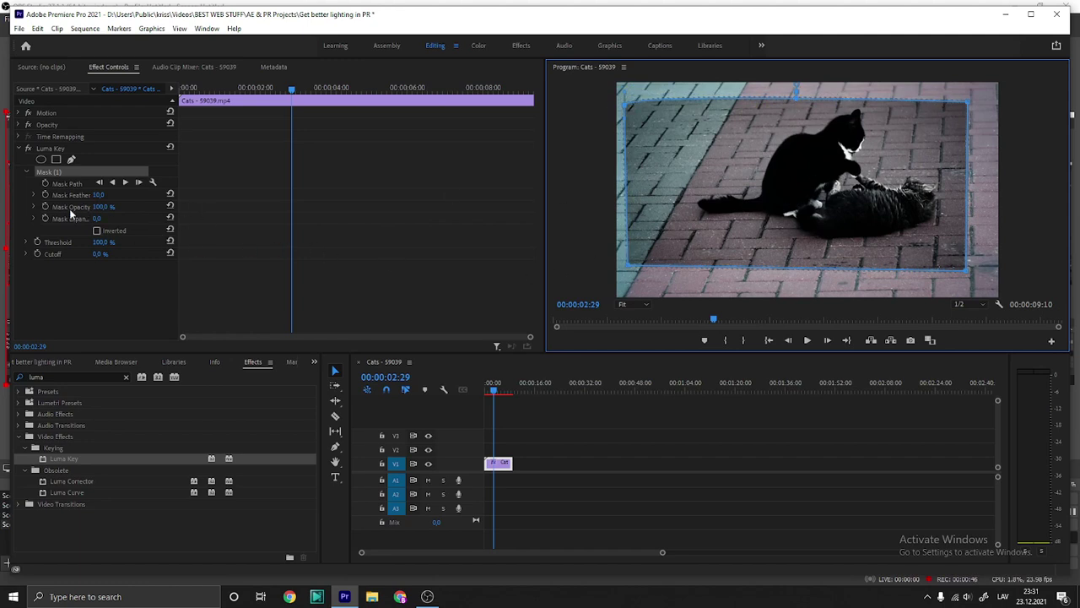
- Feather the mask to 264 and invert it
left_click_drag(99, 195, 271, 195)
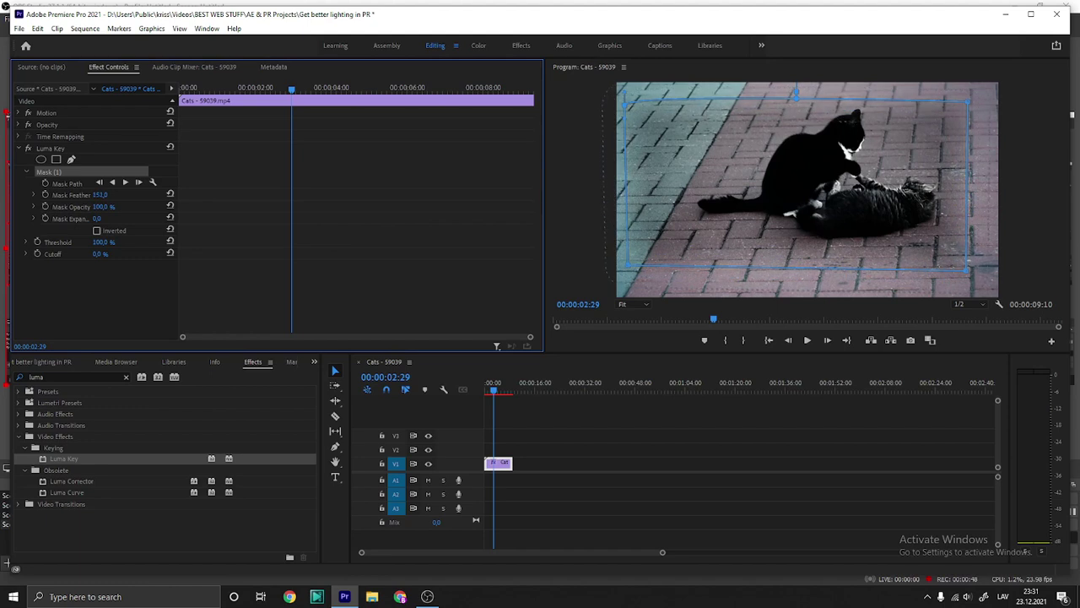
left_click(97, 231)
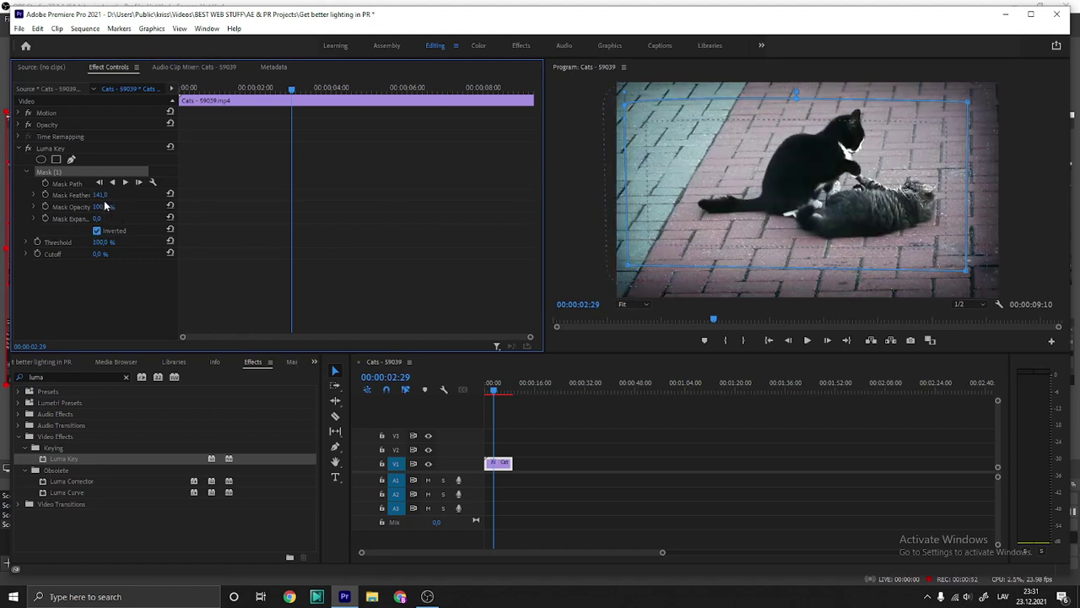
left_click_drag(99, 195, 135, 195)
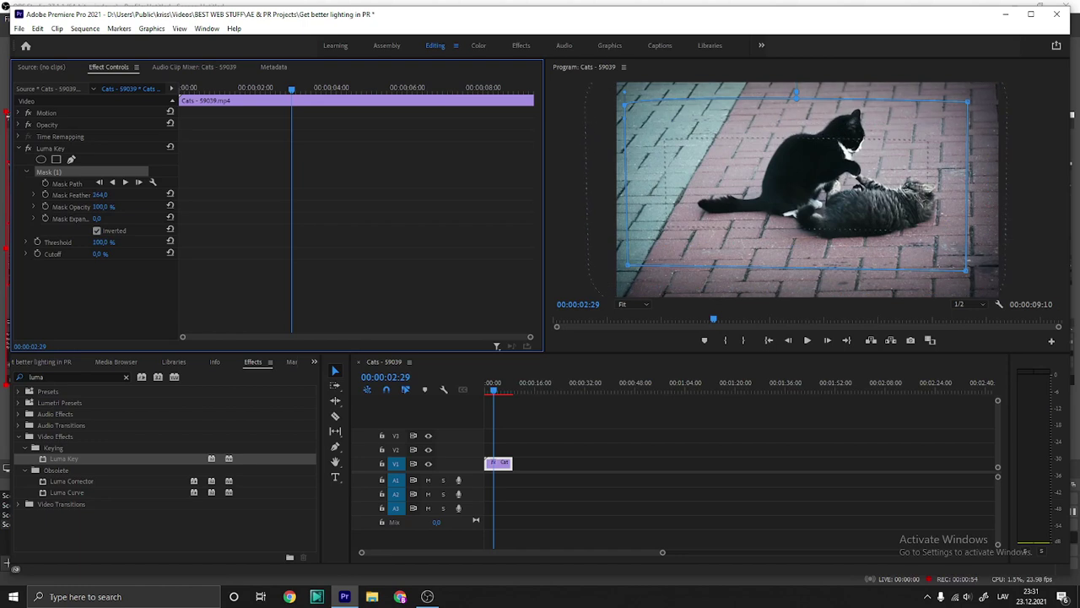
- Lower the Luma Key Threshold to about 49% and collapse the Luma Key
left_click(101, 242)
type("50")
key("Return")
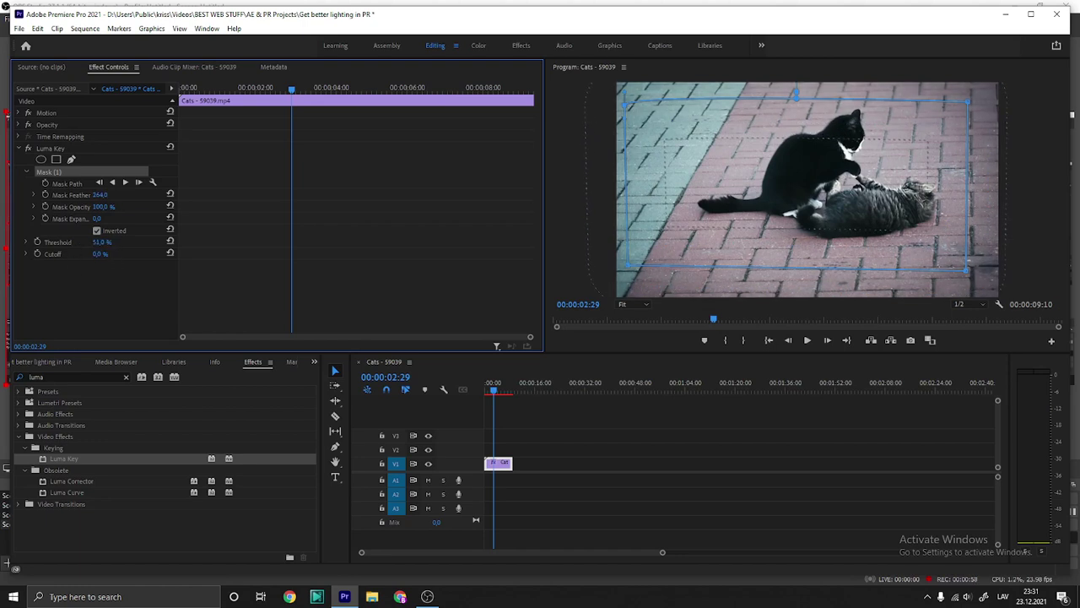
key("ctrl+z")
mouse_move(101, 242)
left_mouse_down()
mouse_move(51, 242)
mouse_move(117, 242)
left_mouse_up()
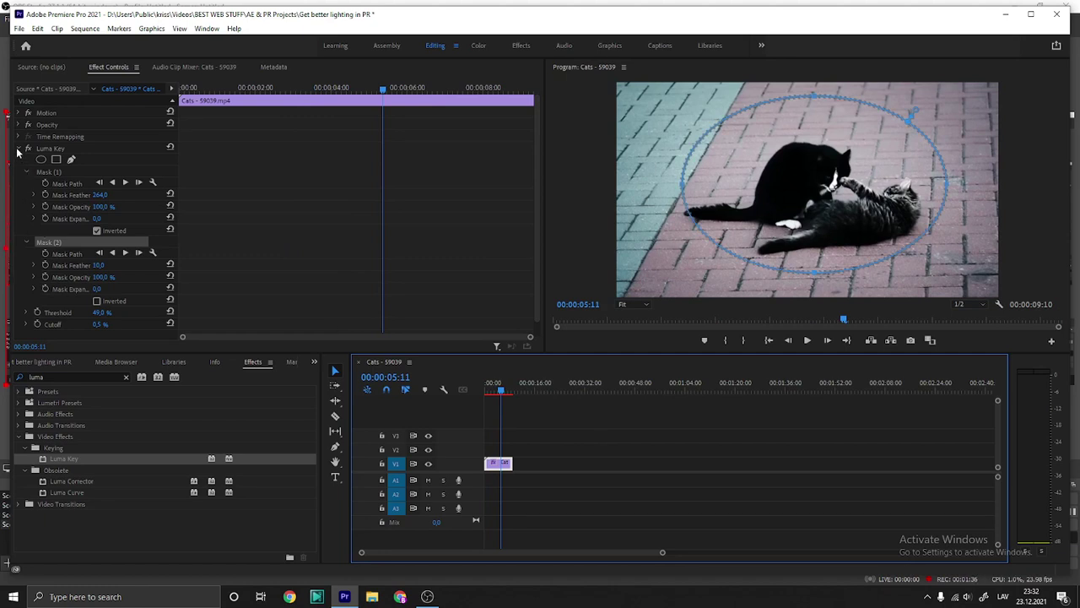
left_click(17, 148)
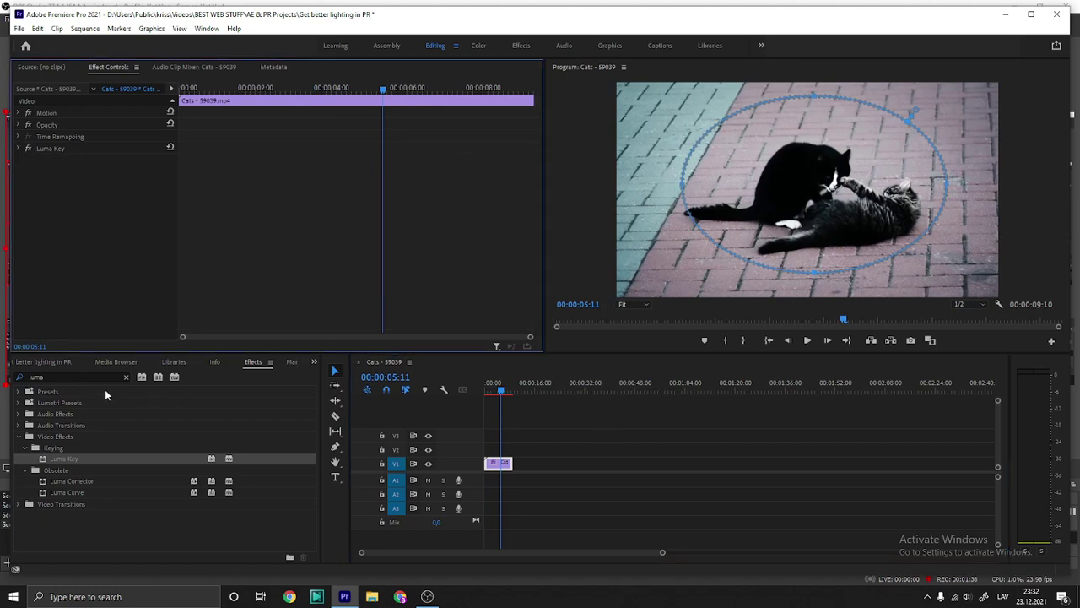
left_click(58, 377)
- Clear the Effects search and drag Video Limiter from Video Effects > Color Correction onto the cat clip
double_click(58, 378)
type("sol")
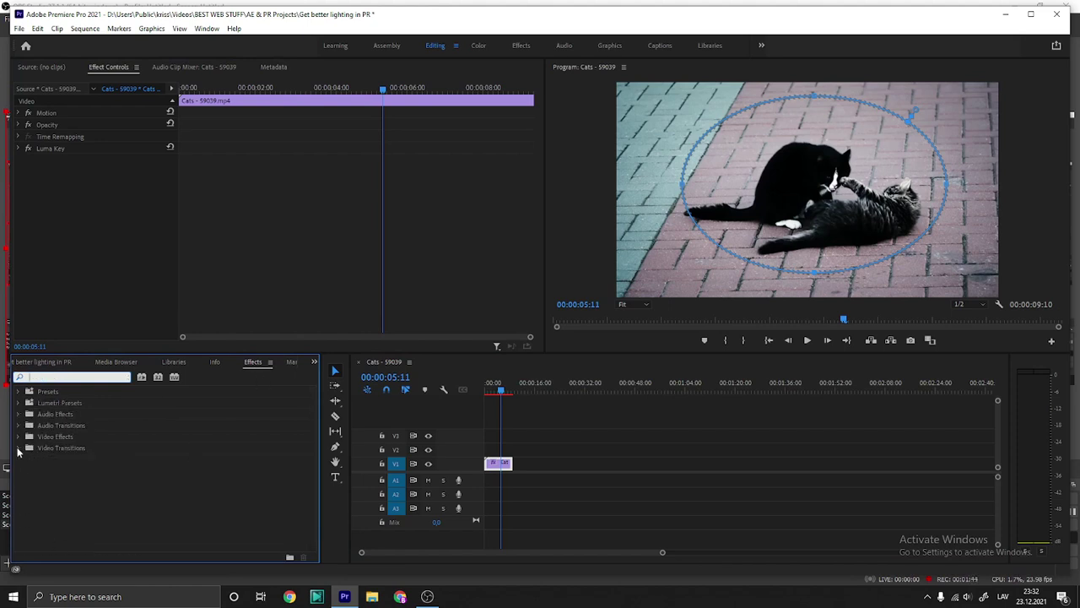
type("luma")
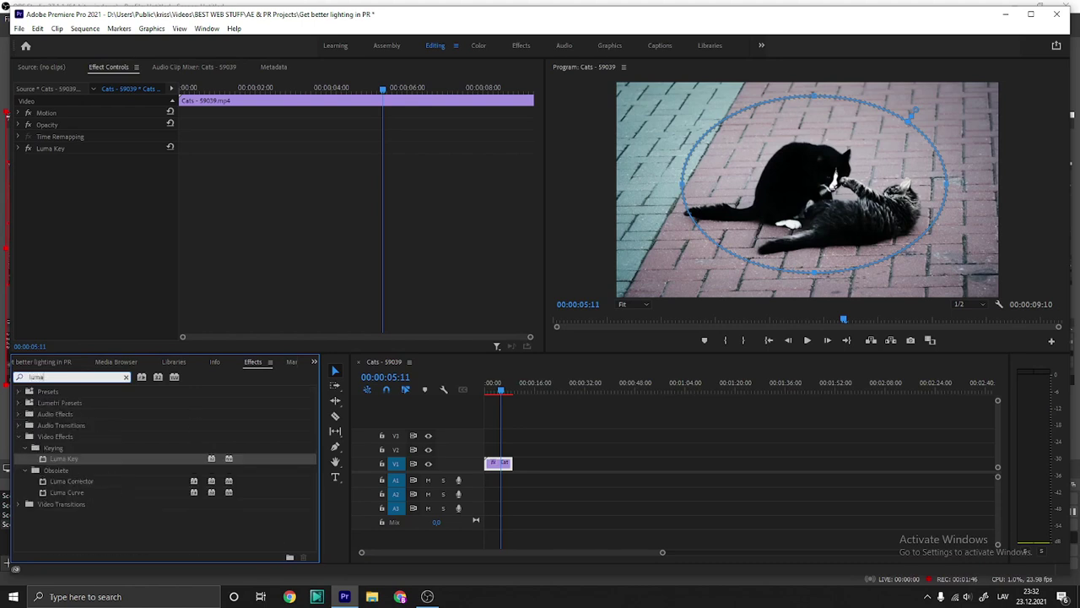
key("BackSpace")
key("BackSpace")
key("BackSpace")
left_click(16, 438)
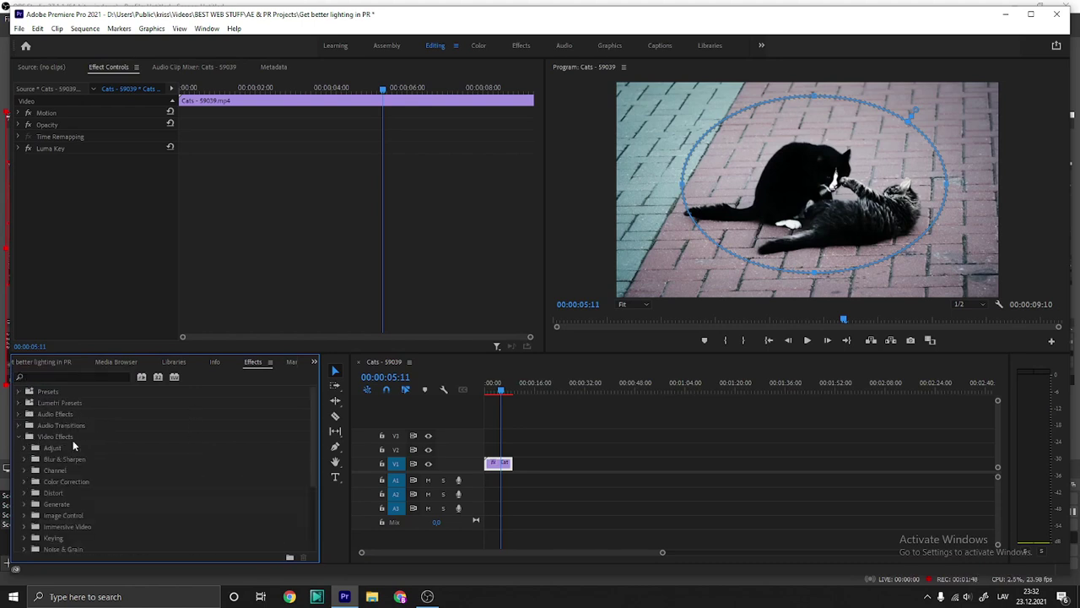
scroll(139, 447, "down", 1)
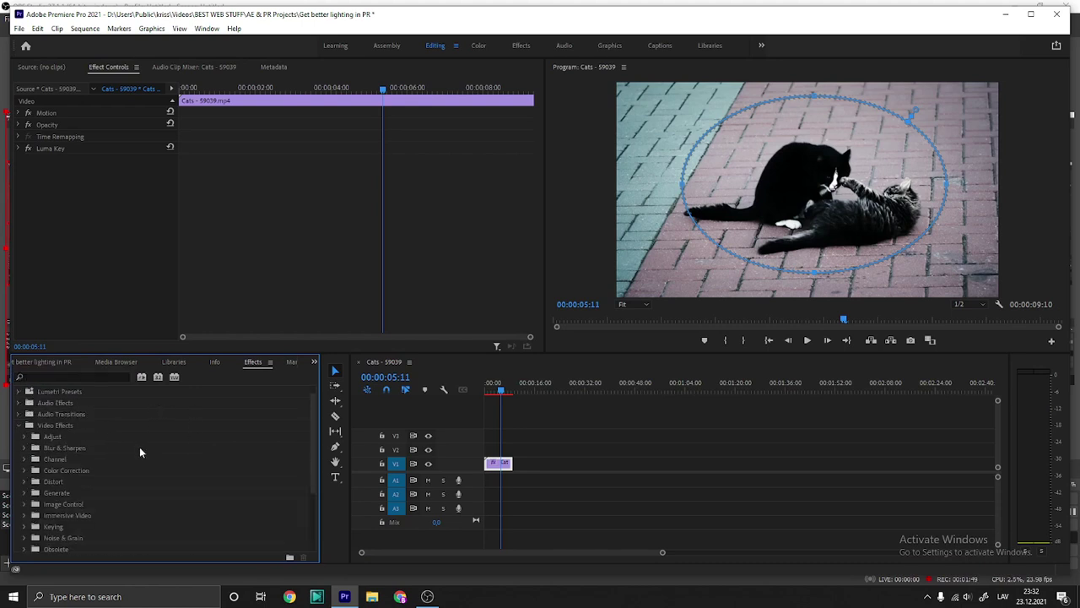
left_click(24, 470)
scroll(70, 507, "down", 1)
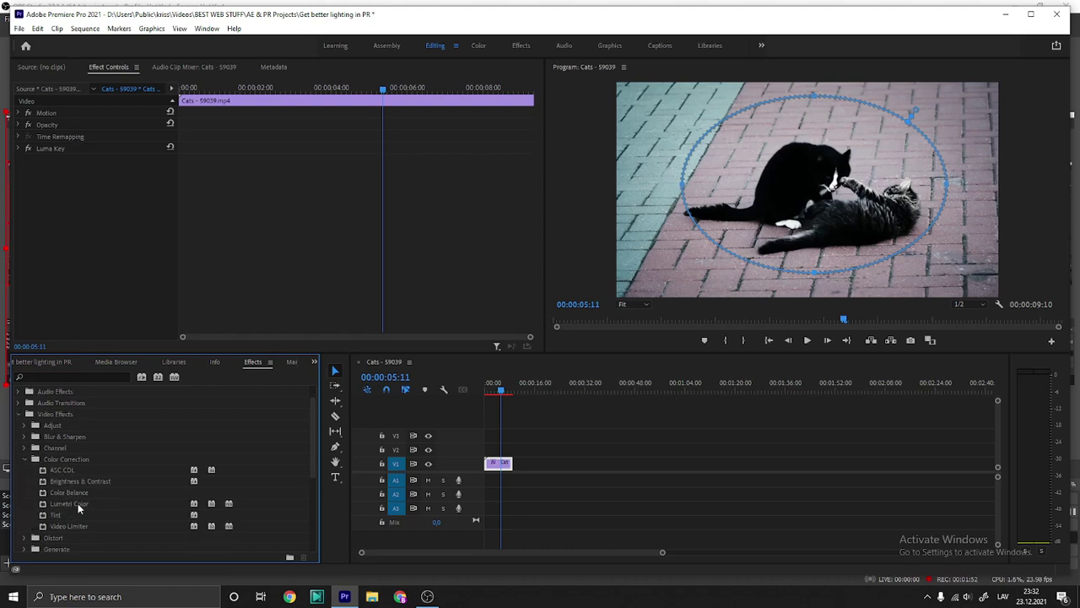
left_click(79, 505)
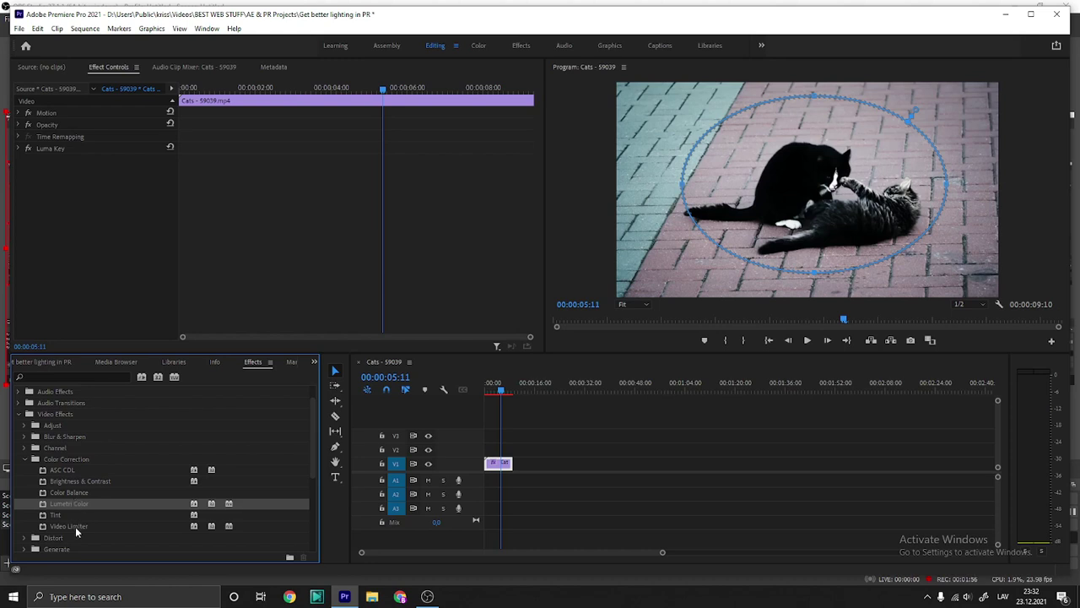
left_click_drag(76, 528, 498, 463)
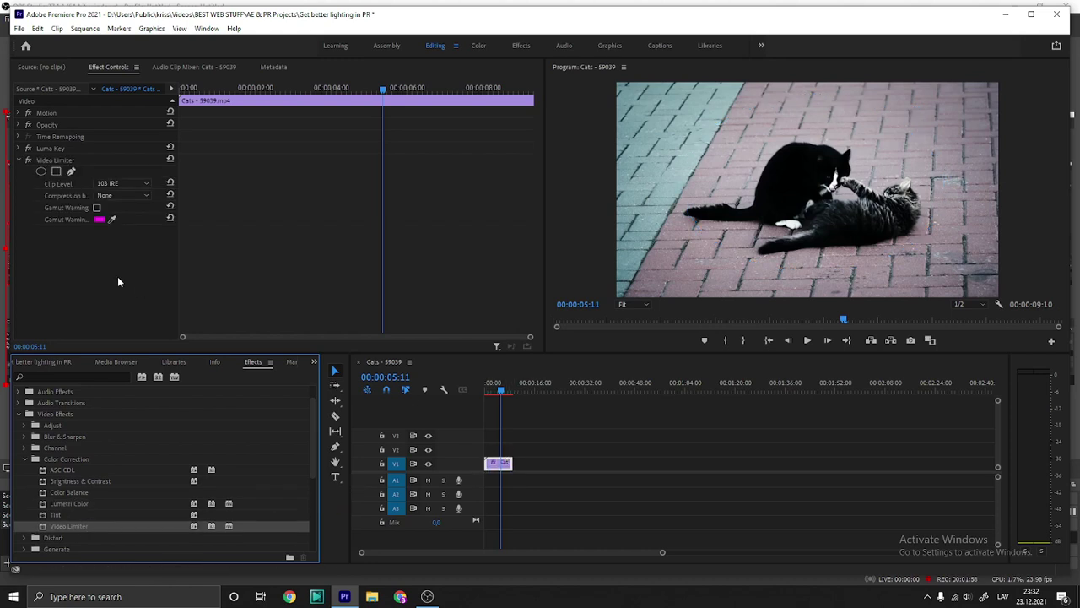
- Set Video Limiter Clip Level to 109 IRE and start a freehand pen mask on the video
left_click(122, 194)
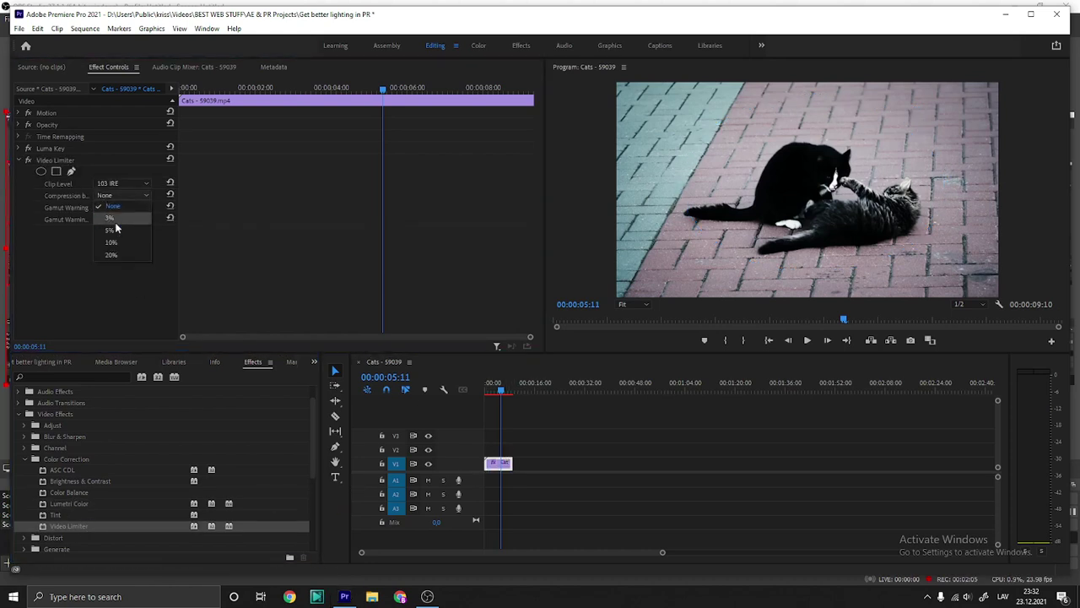
left_click(118, 213)
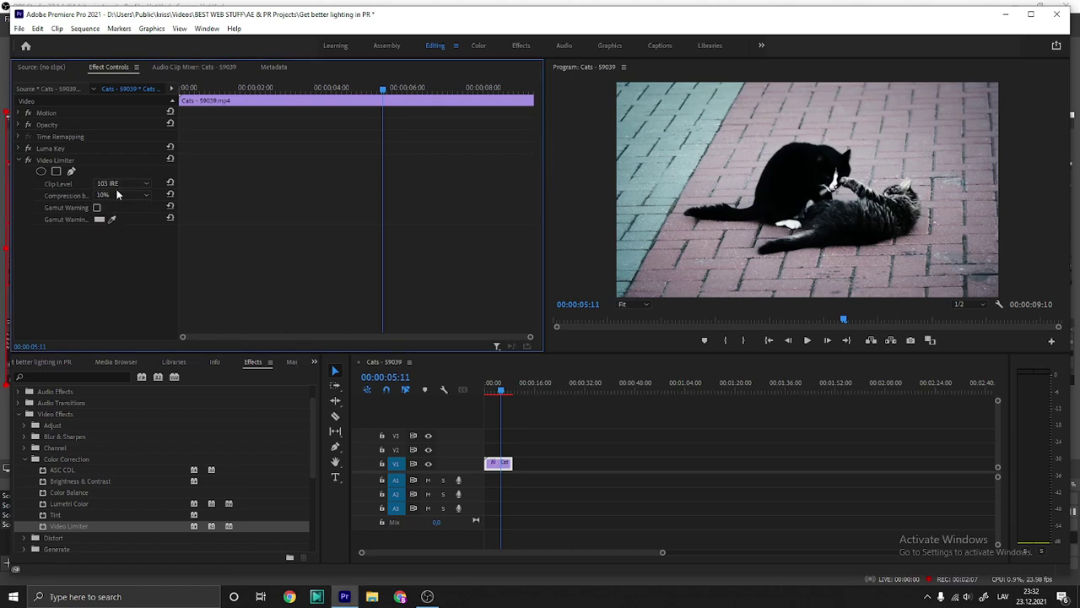
left_click(119, 193)
left_click(119, 209)
left_click(120, 183)
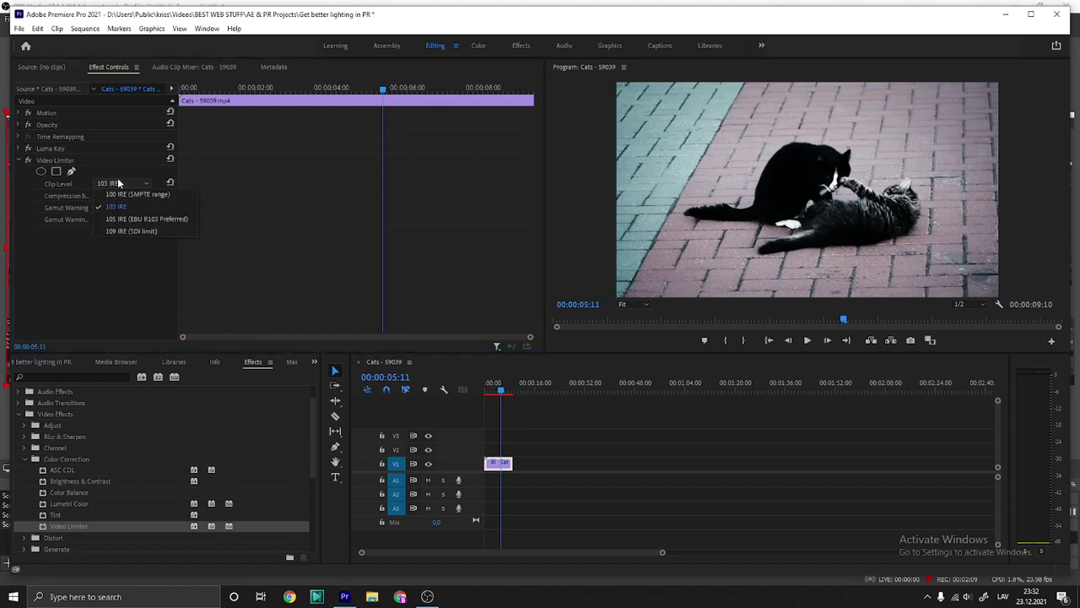
left_click(132, 232)
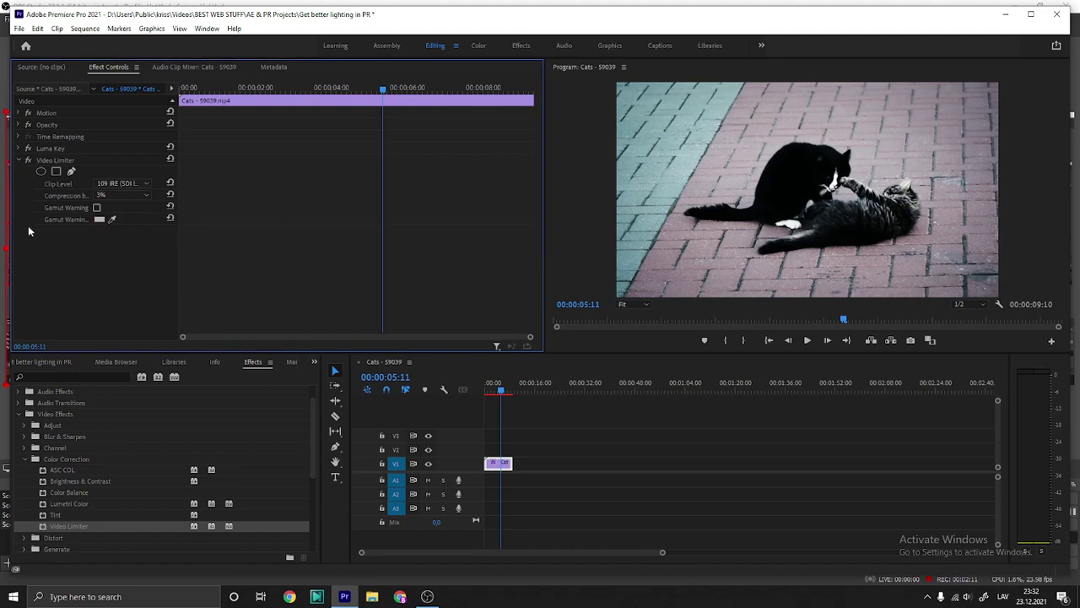
left_click(56, 170)
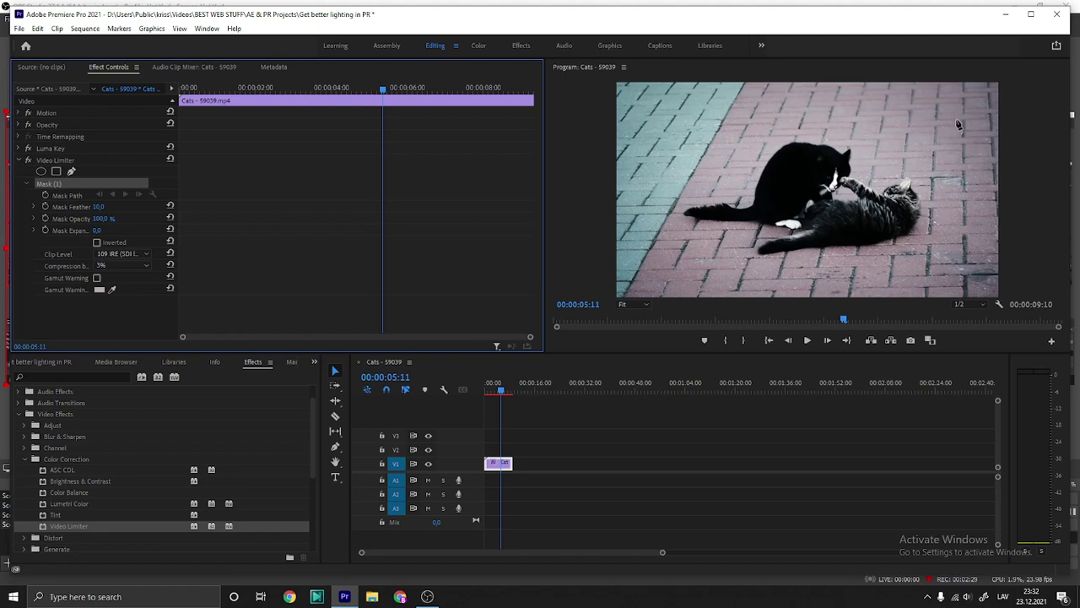
left_click(913, 125)
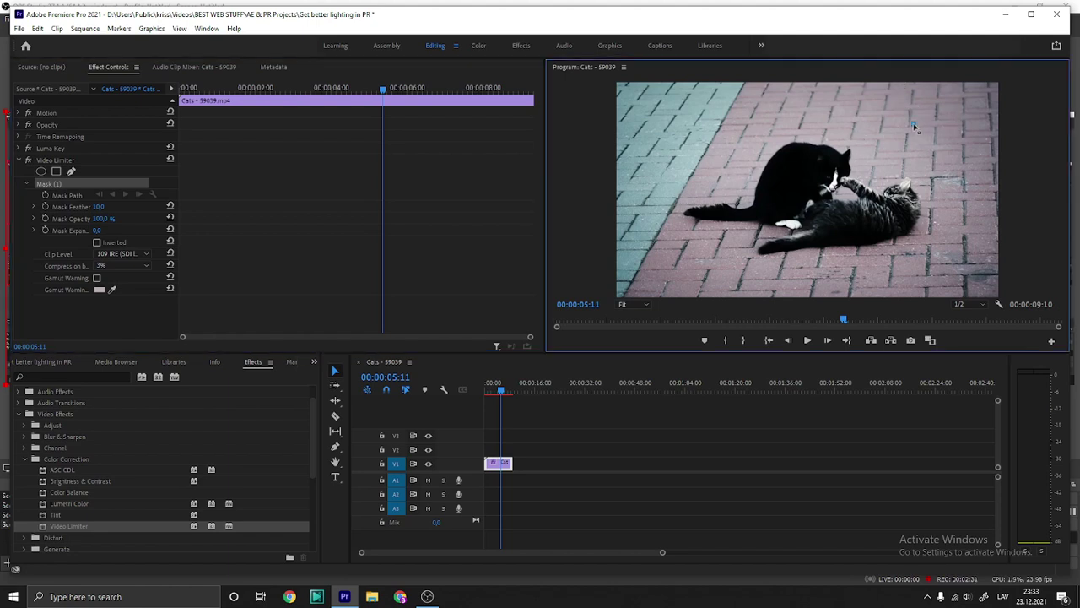
- Finish the freehand mask outline with three more points
left_click(944, 156)
left_click(981, 139)
left_click(962, 111)
left_click(98, 187)
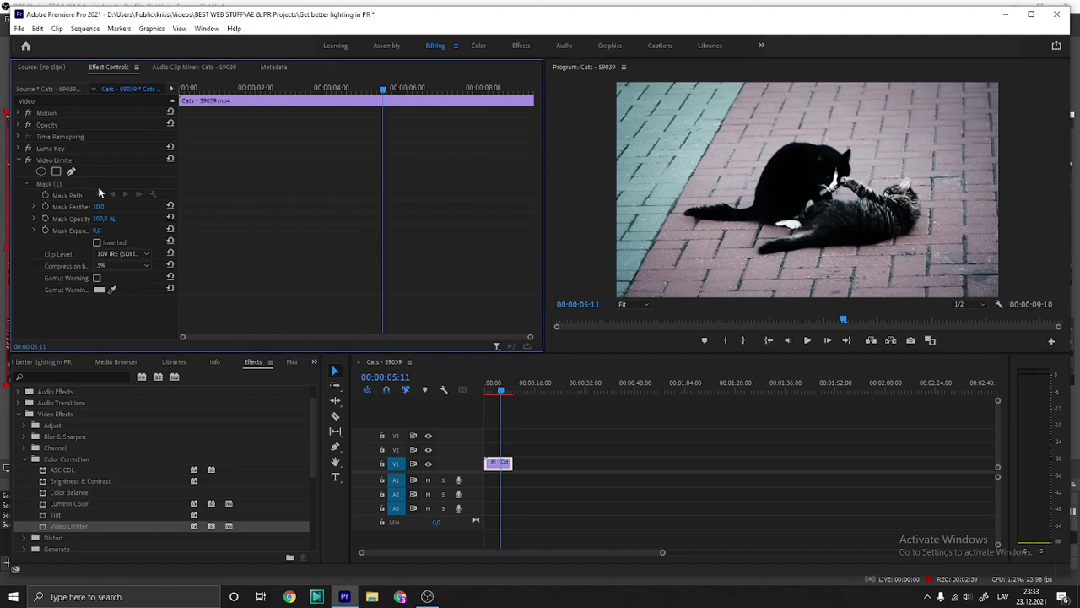
- Add an ellipse mask and stretch it to cover most of the frame
left_click(42, 172)
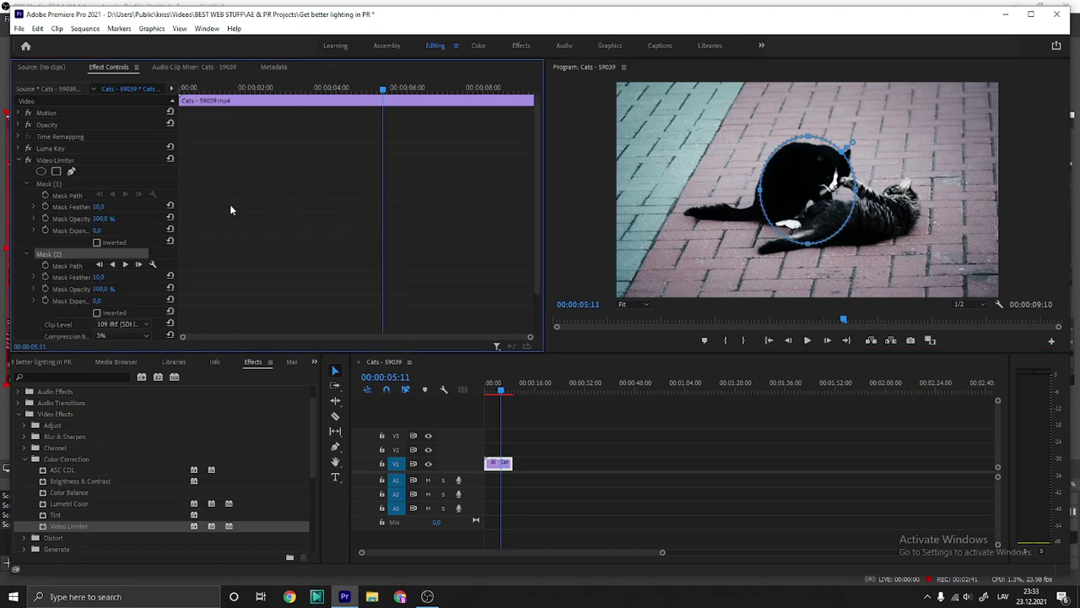
left_click_drag(811, 202, 678, 152)
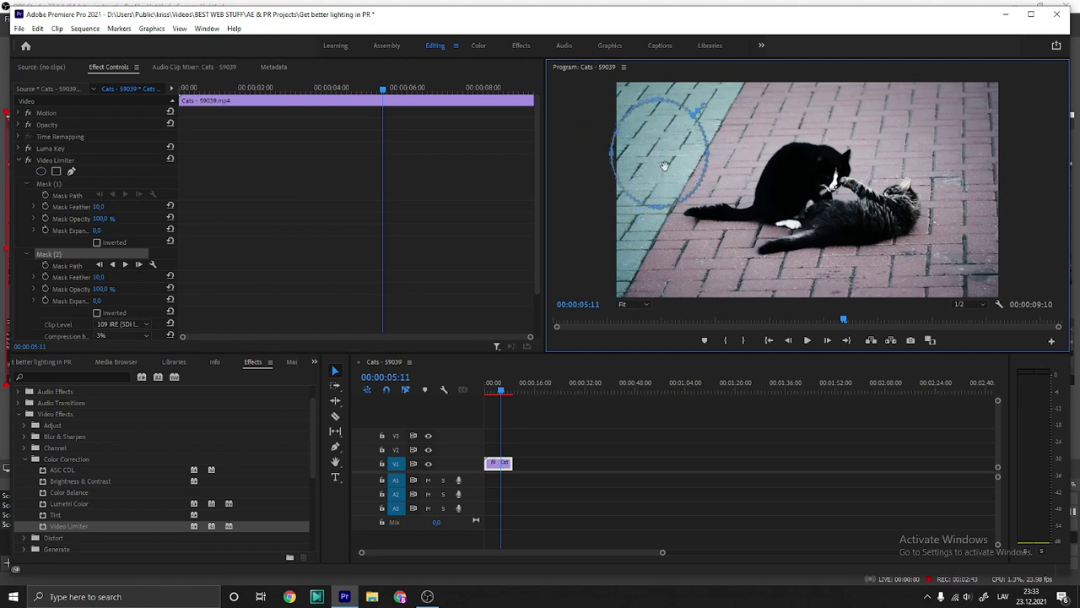
left_click_drag(677, 203, 680, 292)
left_click_drag(726, 197, 881, 260)
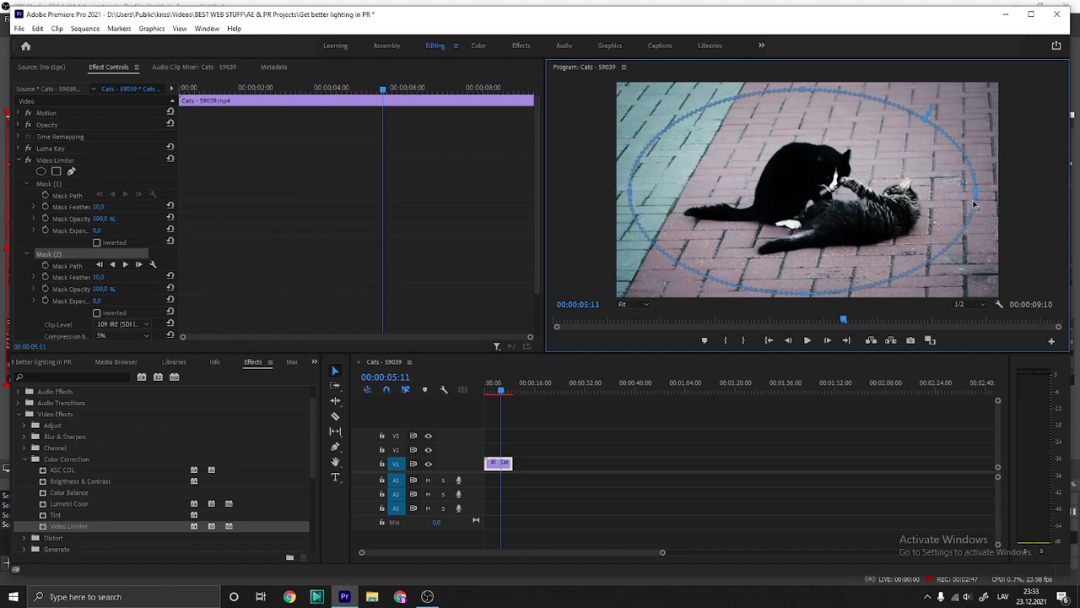
left_click_drag(843, 226, 845, 230)
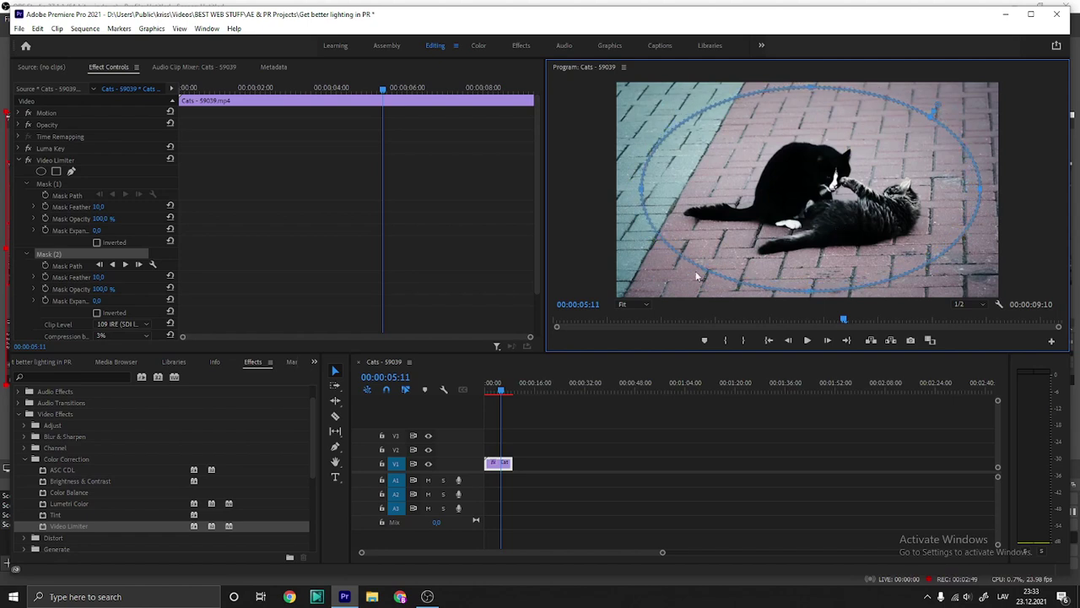
- Feather the ellipse mask to 30 and adjust the Video Limiter compression amount
left_click(100, 277)
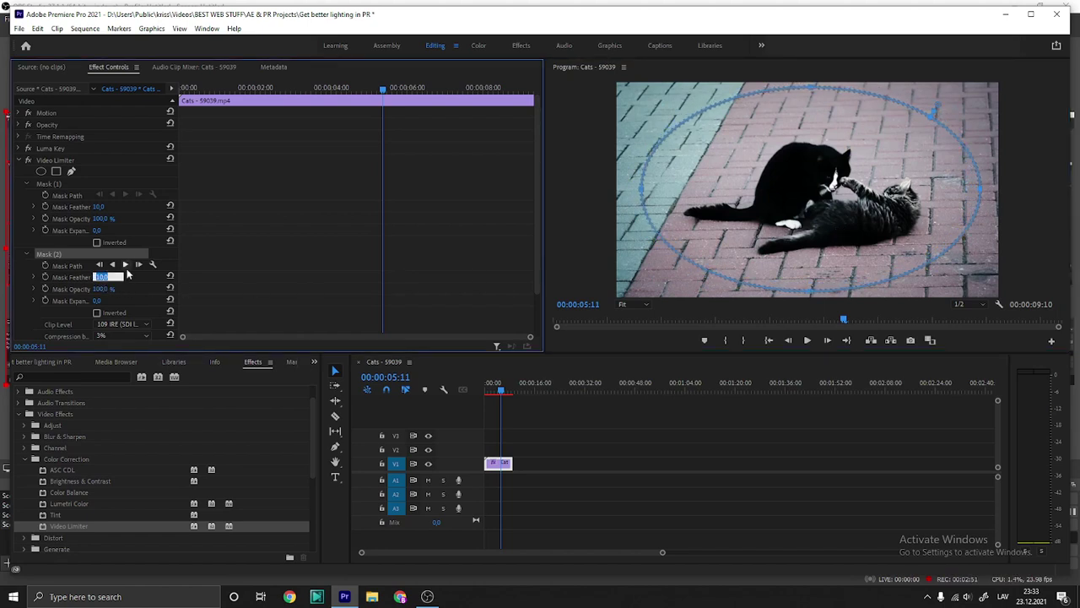
type("30")
key("Return")
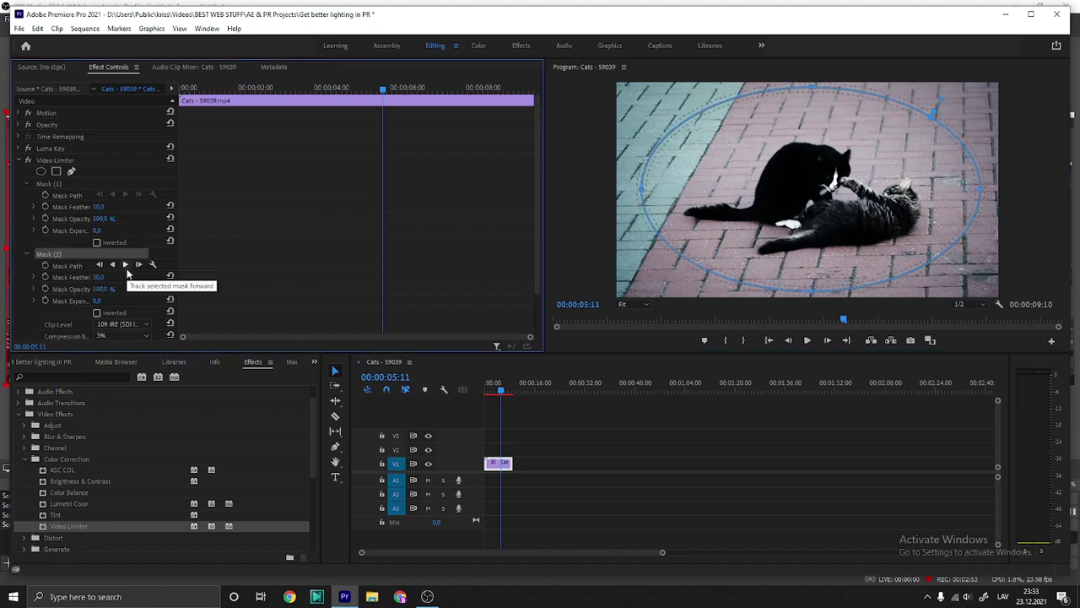
scroll(153, 287, "down", 1)
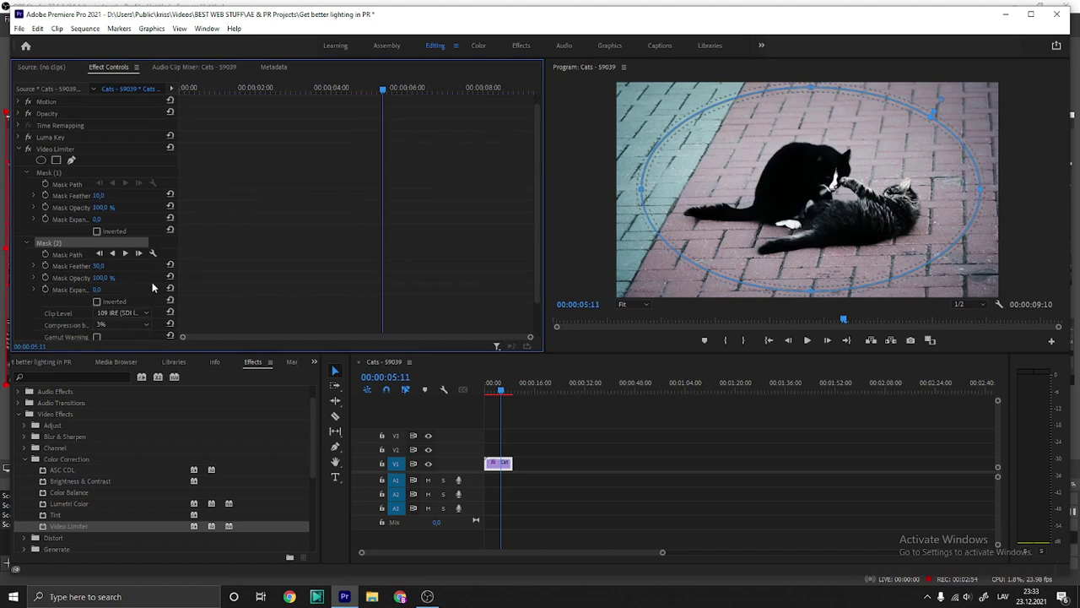
left_click(133, 320)
left_click(110, 346)
- Play the clip from the start, stop at 00:00:03:12, and select Brightness & Contrast
left_click_drag(502, 390, 461, 392)
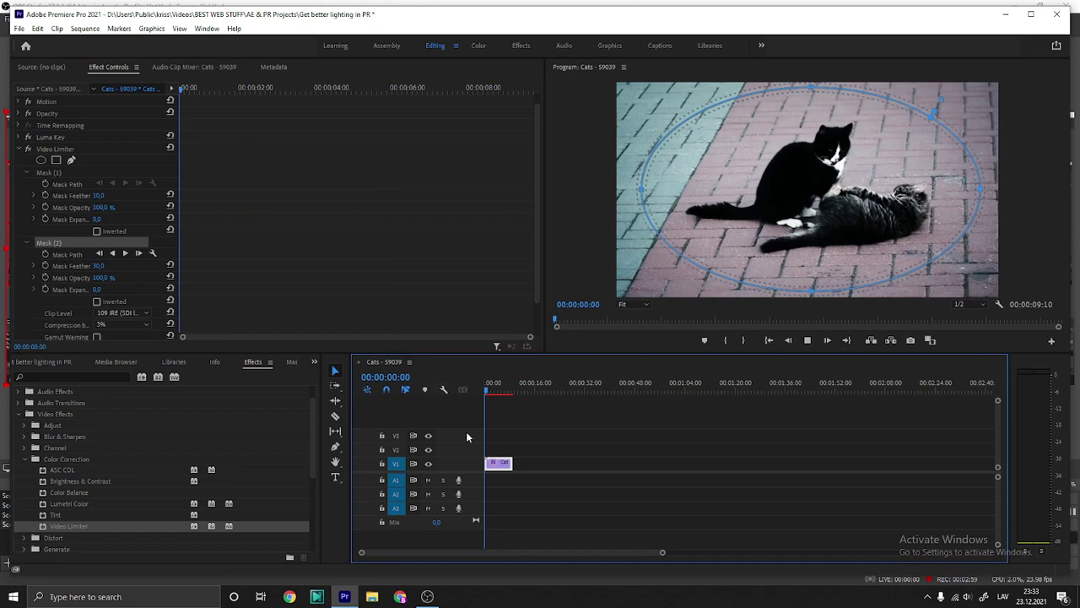
key("space")
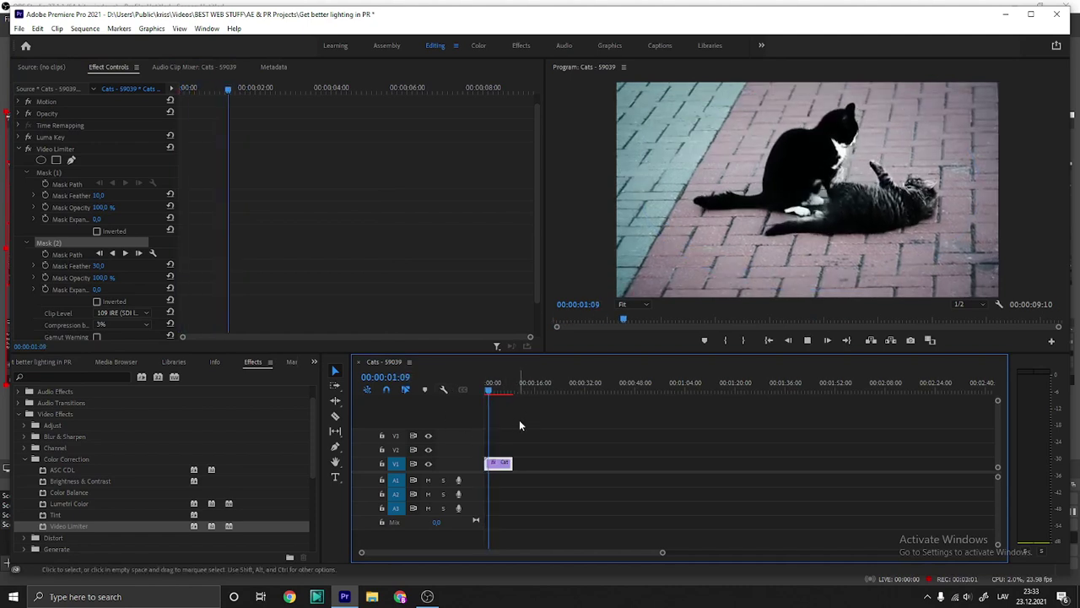
key("space")
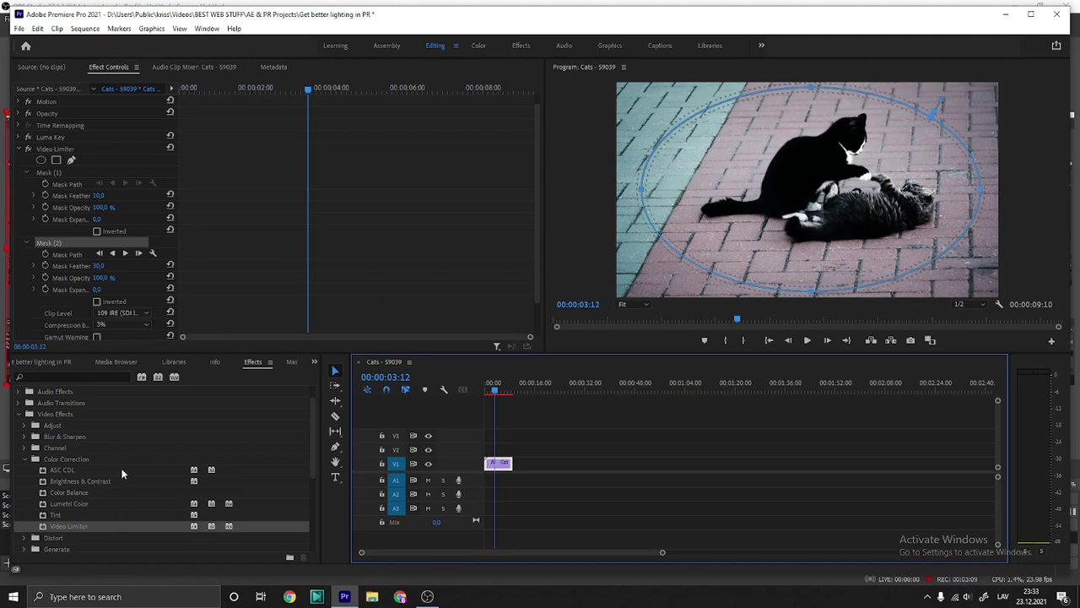
left_click(74, 481)
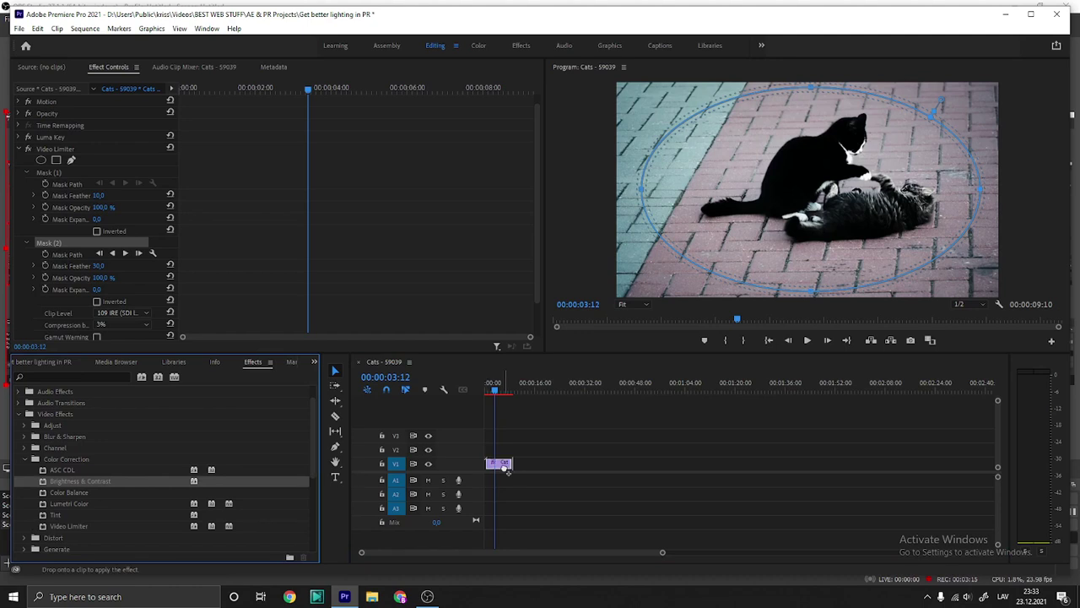
- Collapse the Video Limiter and raise Brightness & Contrast brightness to 23
left_click(21, 148)
left_click(21, 148)
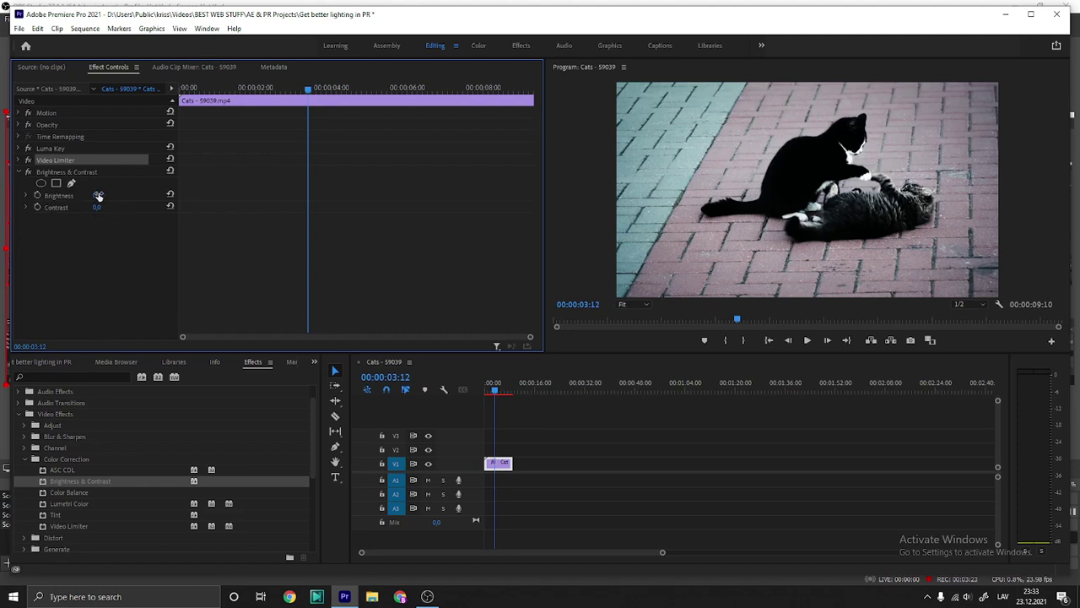
left_click_drag(99, 195, 118, 195)
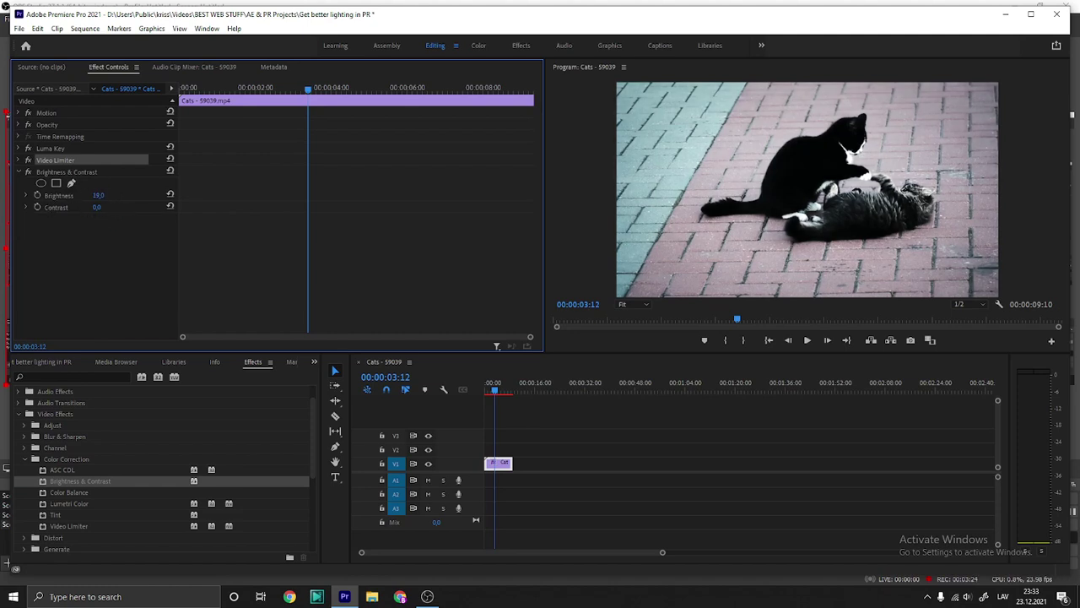
- Draw a closed four-point freehand mask around the two cats
left_click(71, 183)
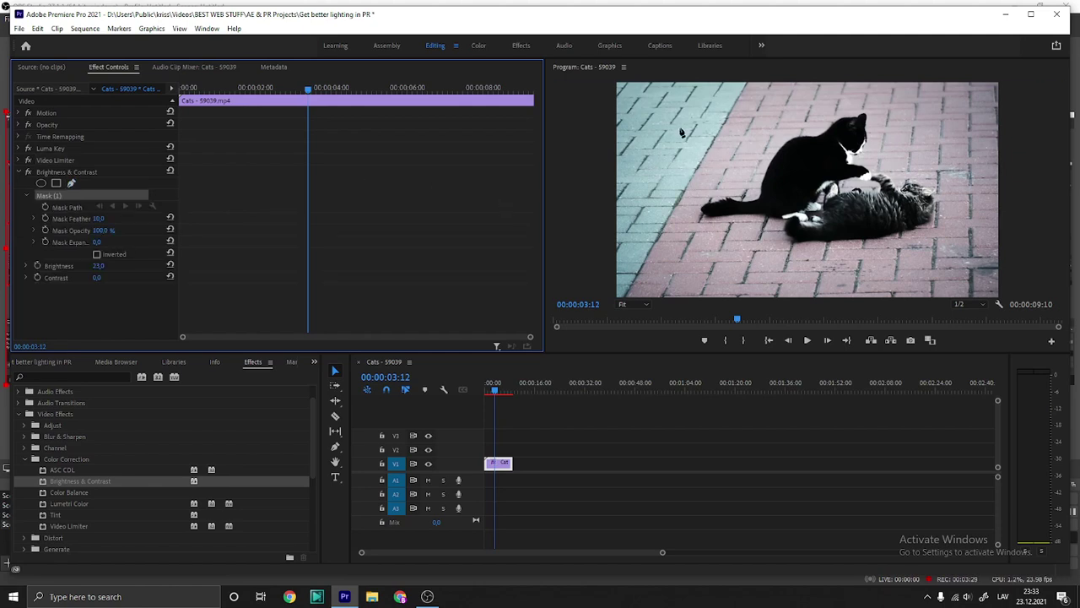
left_click(688, 148)
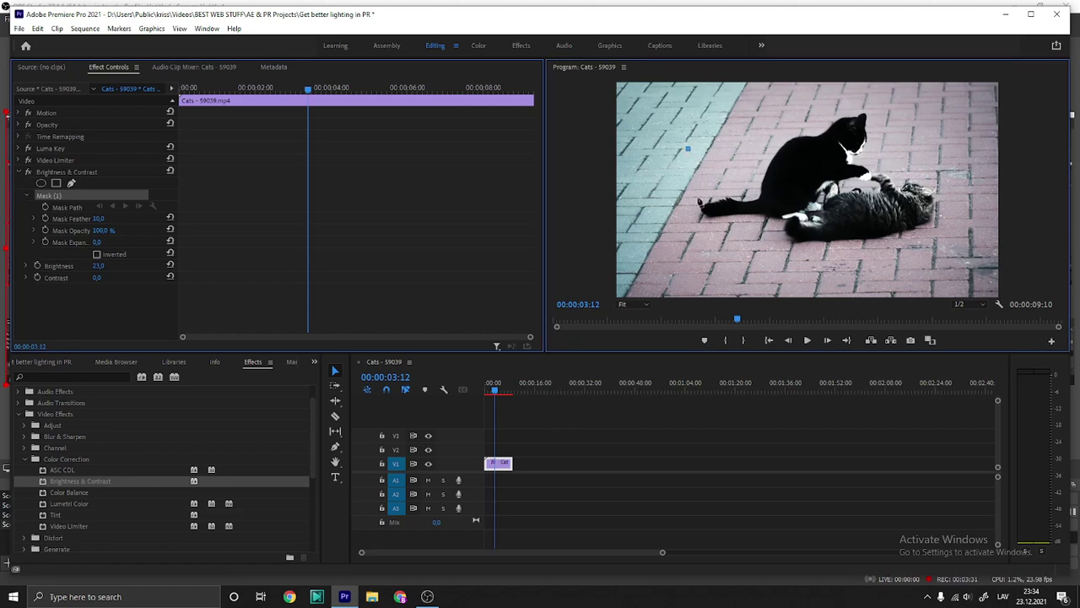
left_click(687, 255)
left_click(950, 251)
left_click(948, 113)
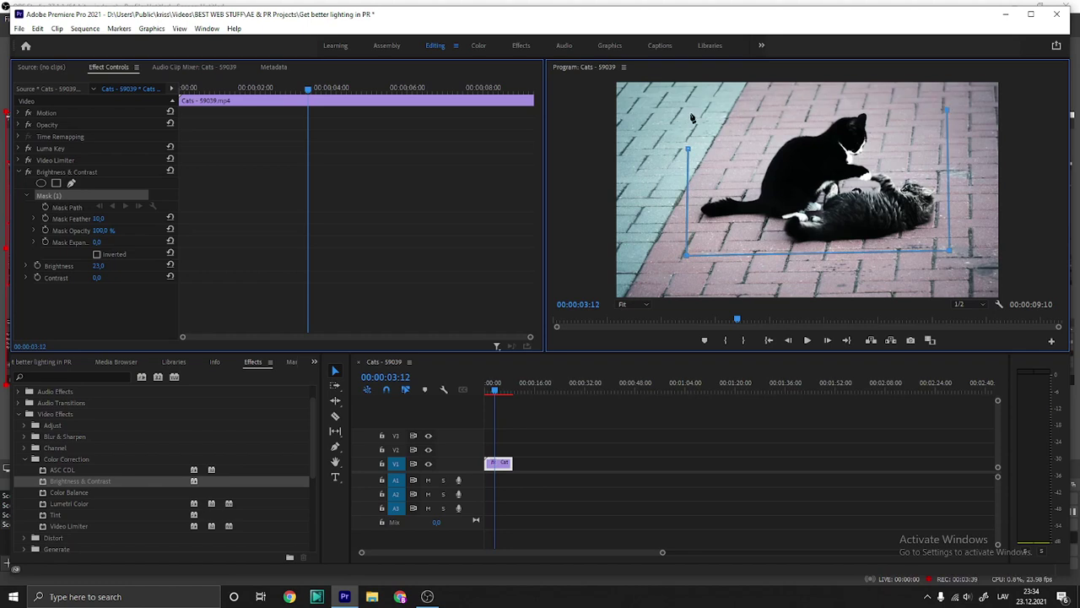
mouse_move(689, 152)
left_mouse_down()
mouse_move(664, 194)
mouse_move(689, 152)
left_mouse_up()
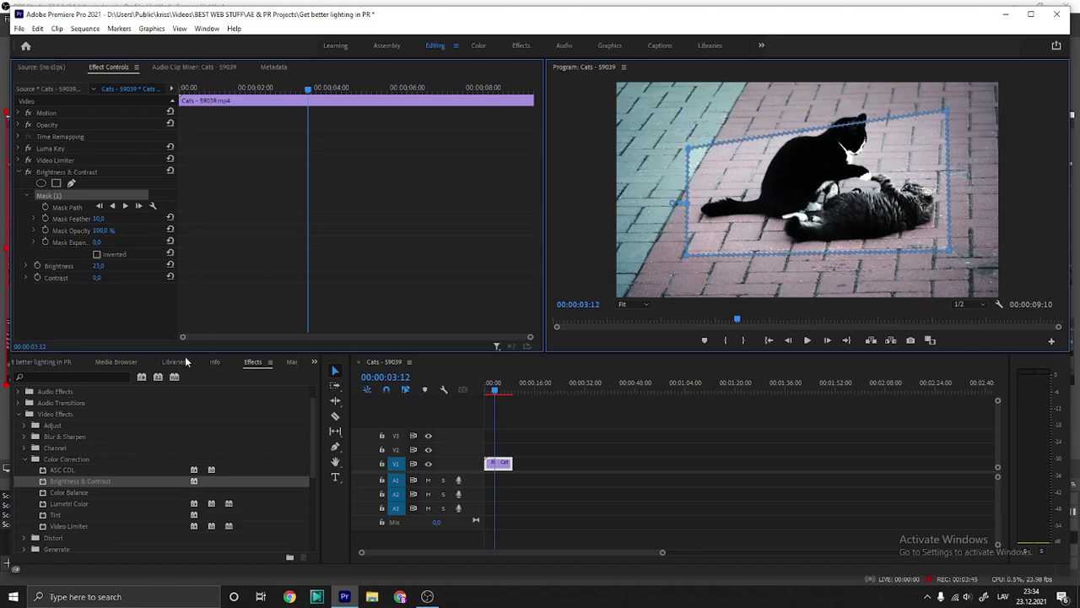
- Shift the mask up and pull its bottom corners down below the cats
mouse_move(689, 152)
left_mouse_down()
mouse_move(687, 133)
mouse_move(577, 71)
mouse_move(672, 81)
left_mouse_up()
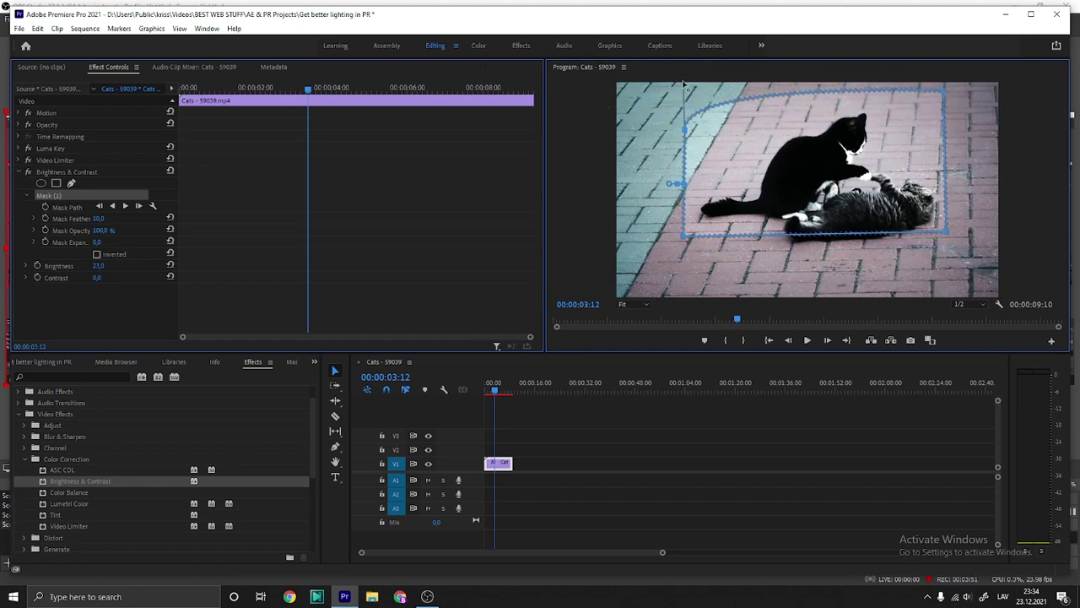
left_click_drag(945, 91, 943, 107)
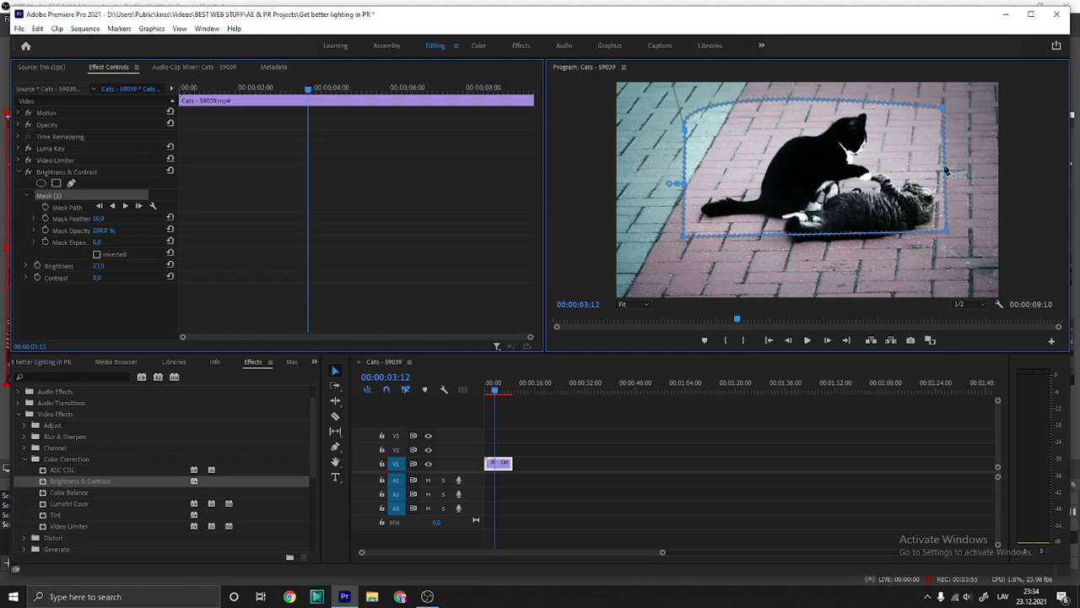
left_click_drag(947, 233, 954, 257)
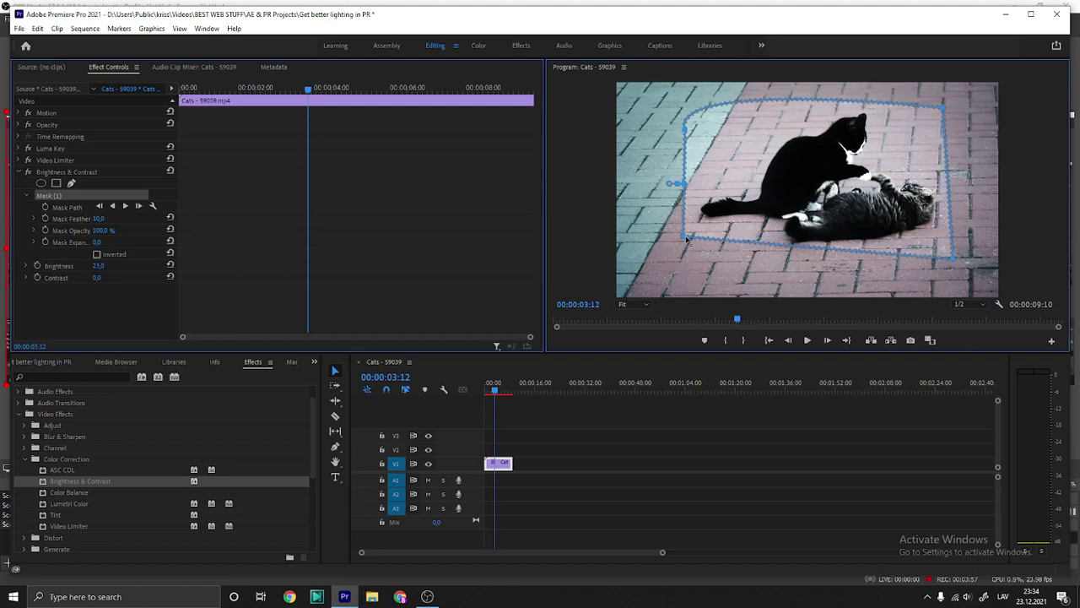
left_click_drag(683, 235, 683, 248)
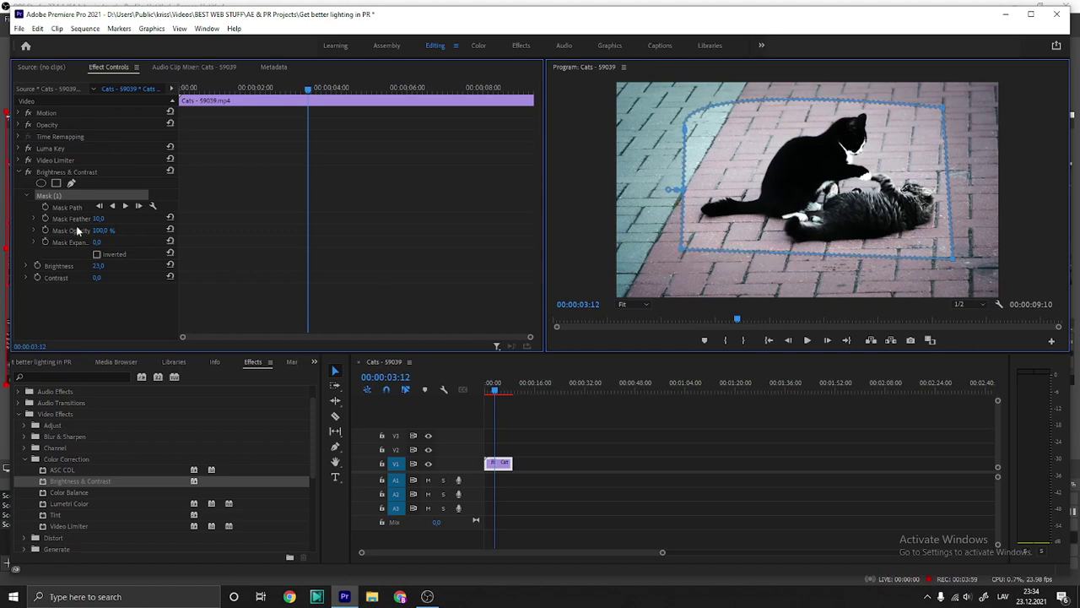
- Soften the mask edge to a feather of 222
left_click_drag(99, 219, 194, 219)
left_click_drag(592, 187, 636, 188)
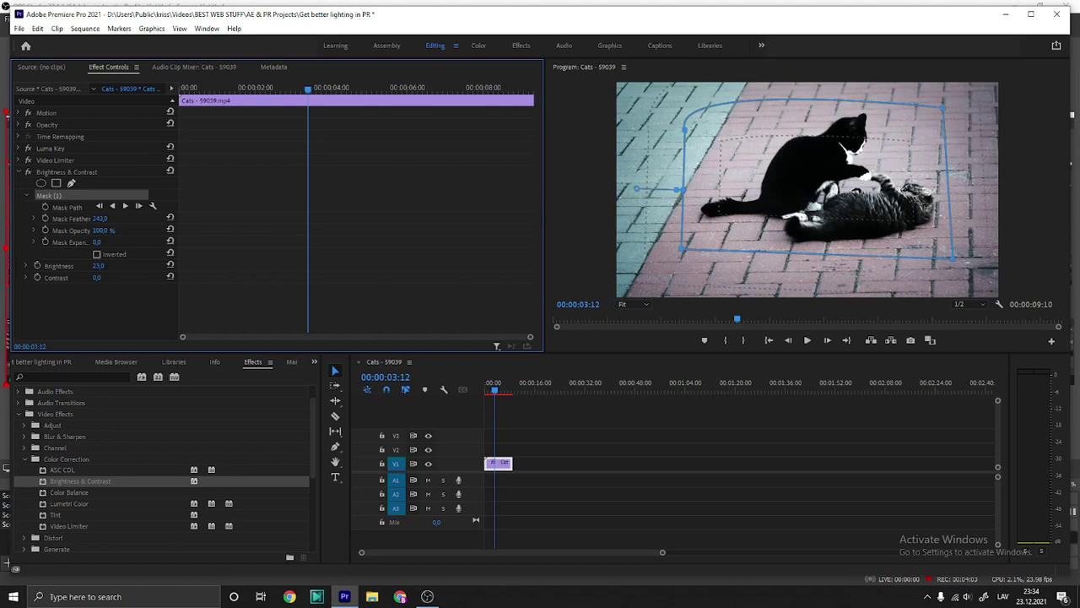
left_click(493, 392)
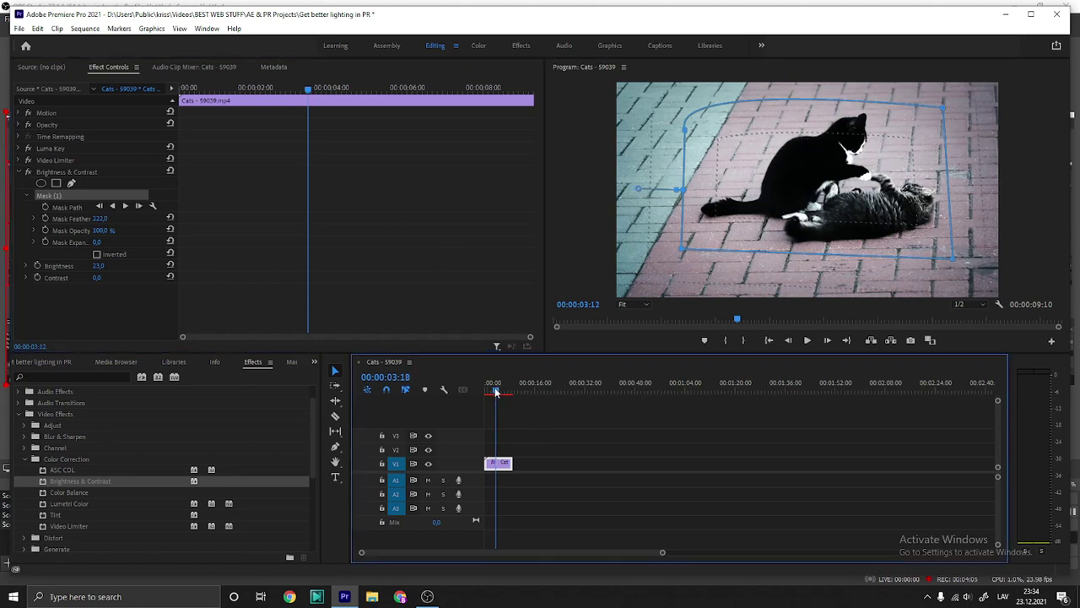
- Enter Brightness 30 and try Contrast values of 5 and 100
left_click(98, 265)
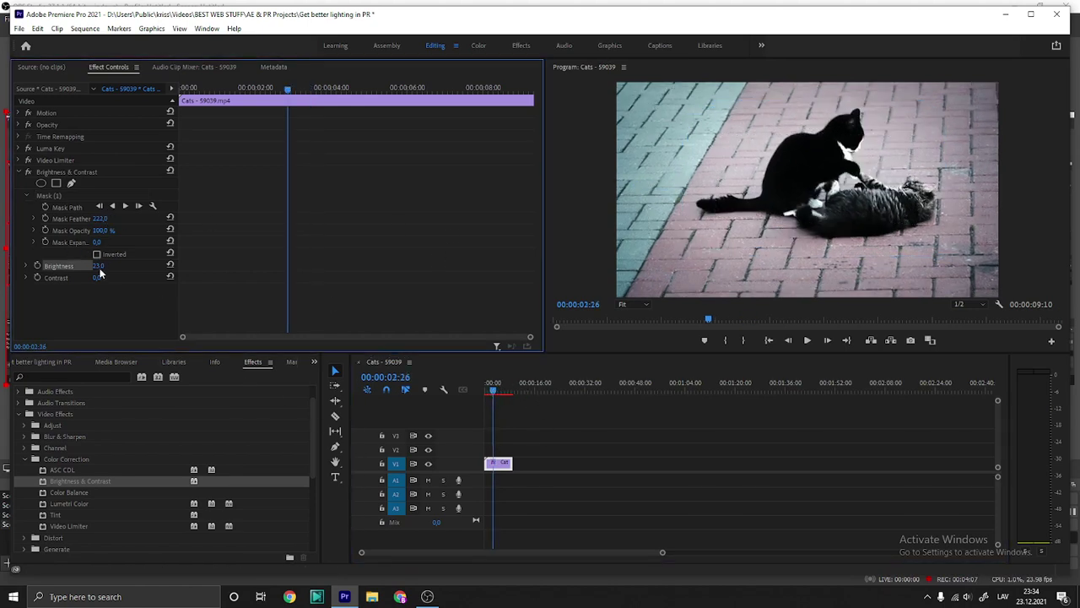
type("3")
left_click(101, 277)
type("5")
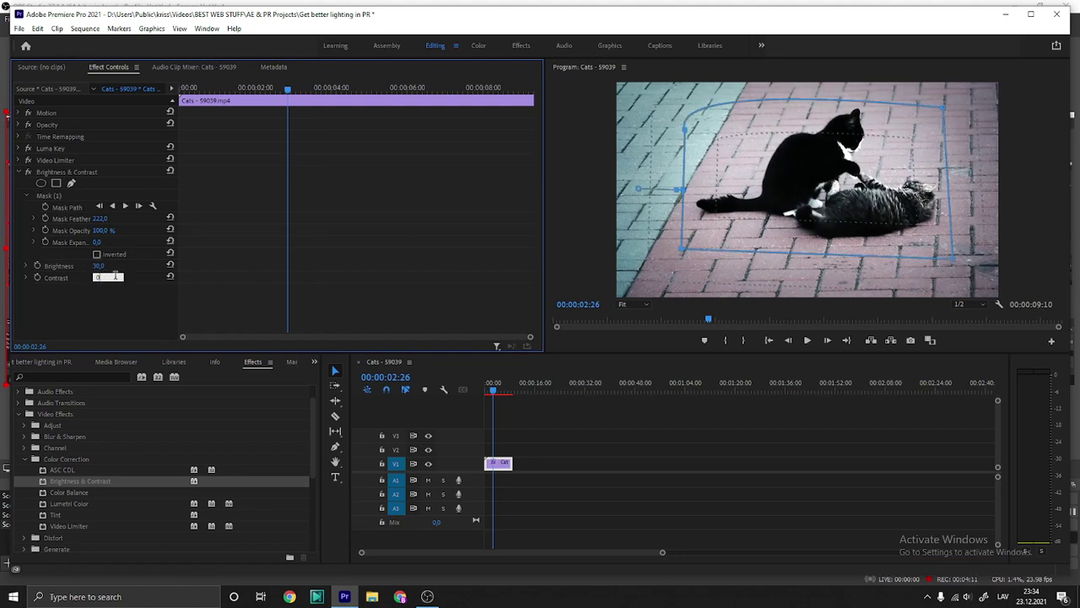
key("Return")
left_click(100, 278)
type("100")
key("Return")
- Settle the Contrast at 10
left_click_drag(99, 278, 51, 278)
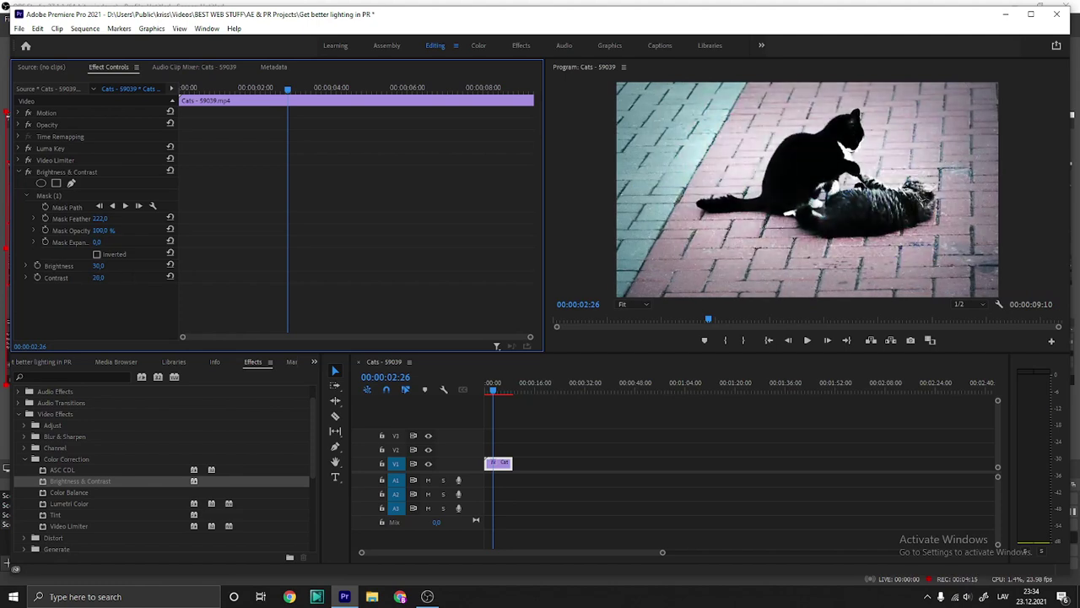
left_click(100, 277)
type("10")
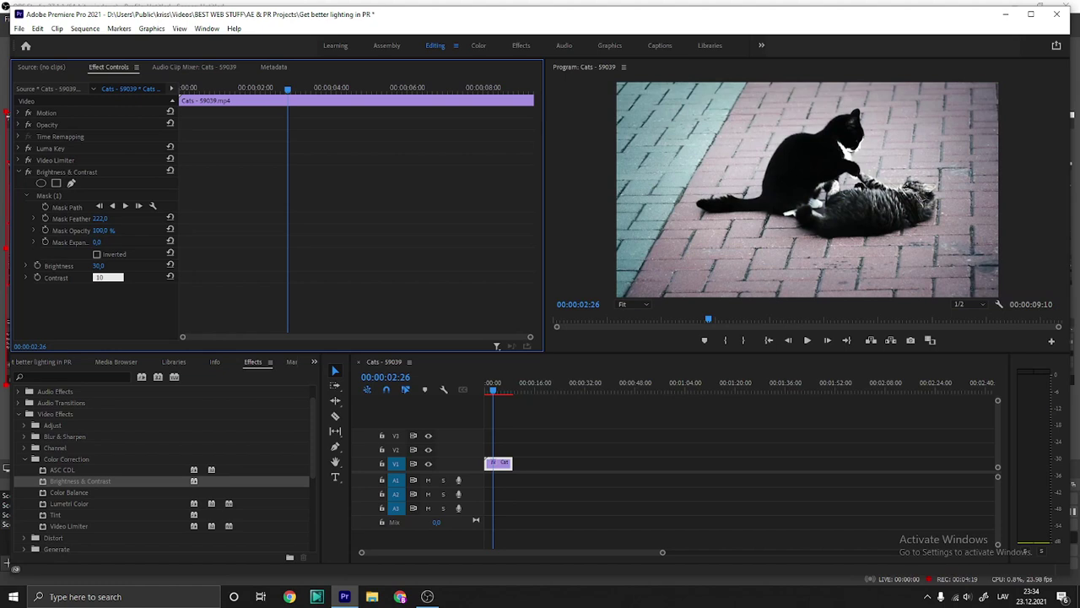
key("Return")
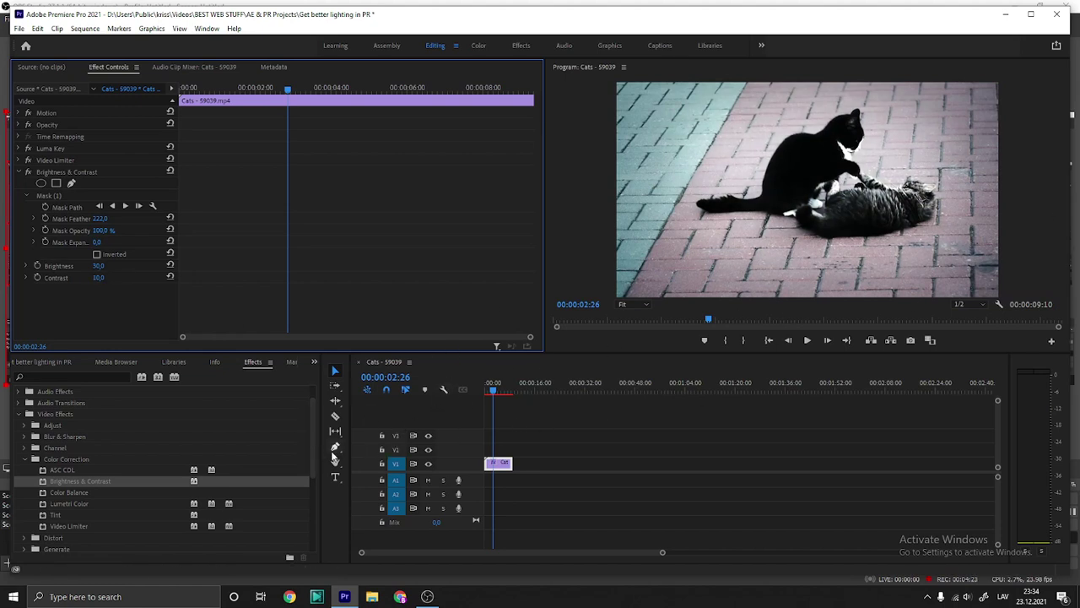
left_click(25, 458)
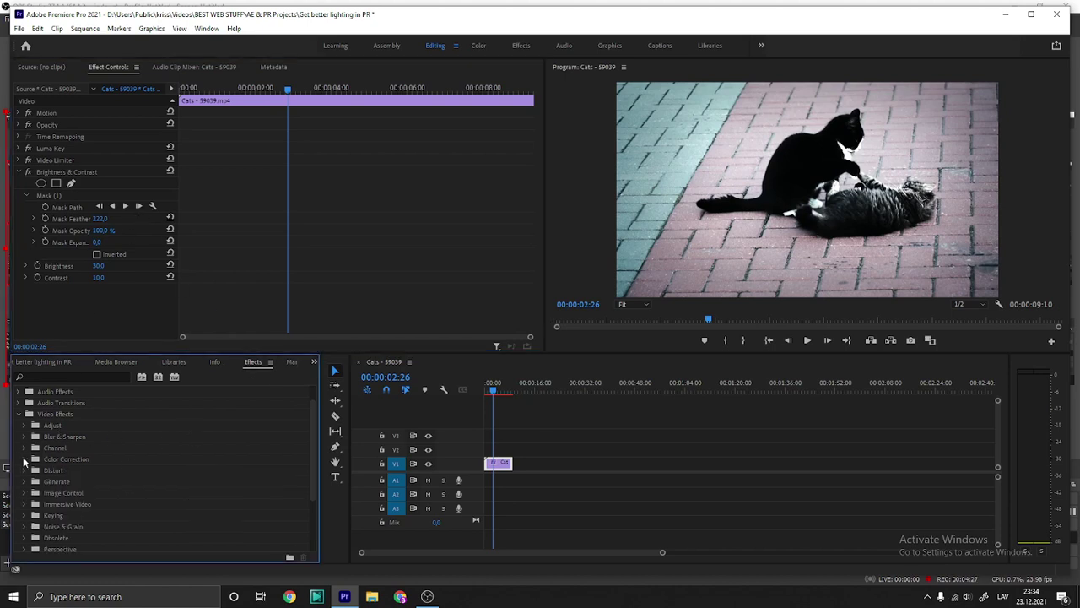
- Drag Unsharp Mask from Video Effects > Blur & Sharpen onto the cat clip
left_click(27, 526)
left_click(27, 526)
scroll(148, 518, "down", 1)
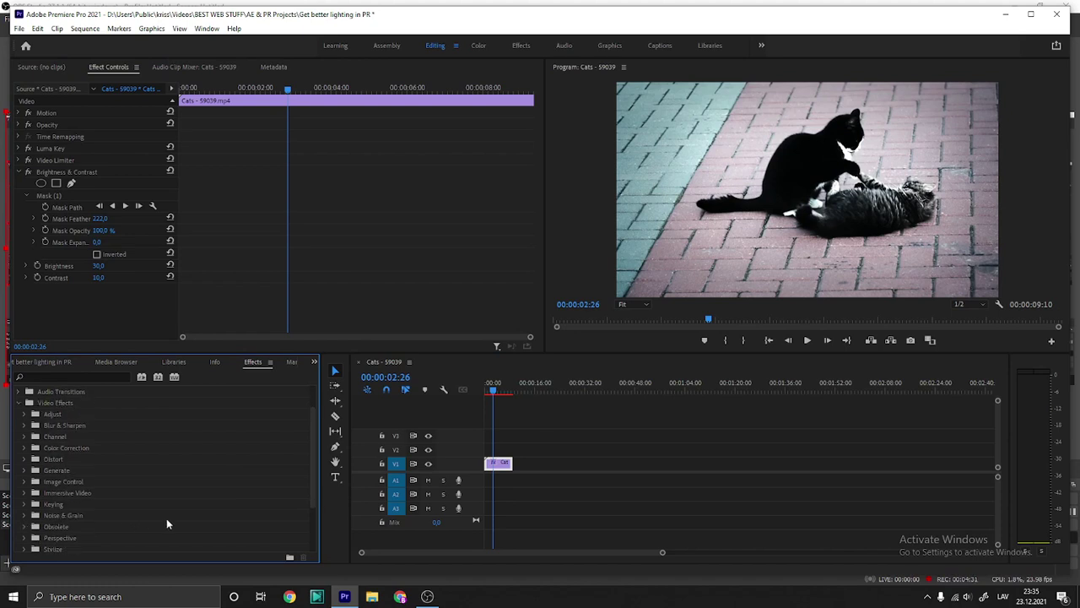
scroll(314, 494, "down", 2)
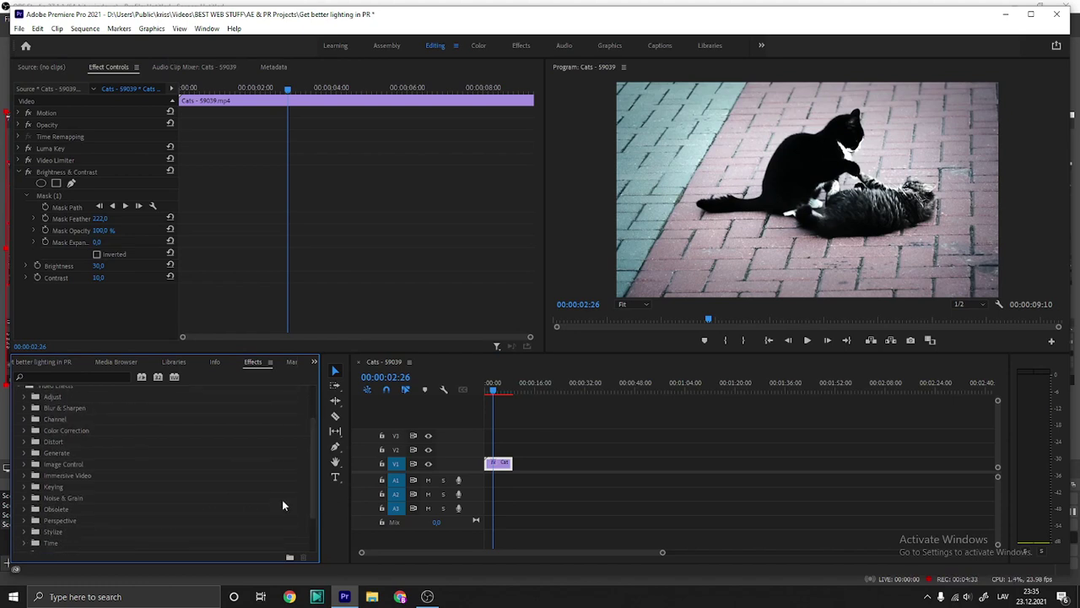
left_click(25, 408)
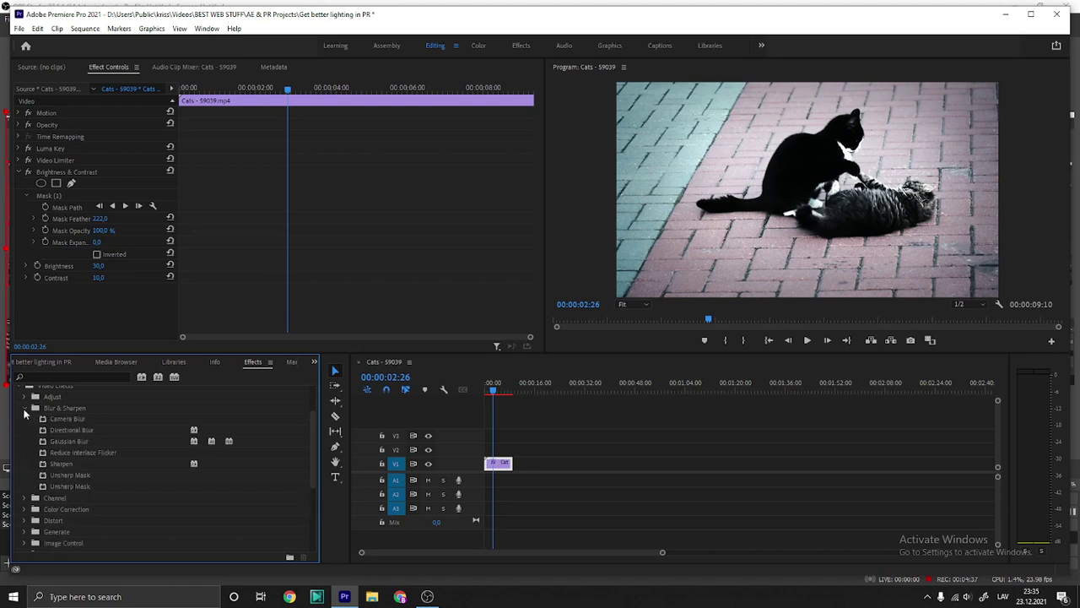
left_click_drag(70, 474, 498, 469)
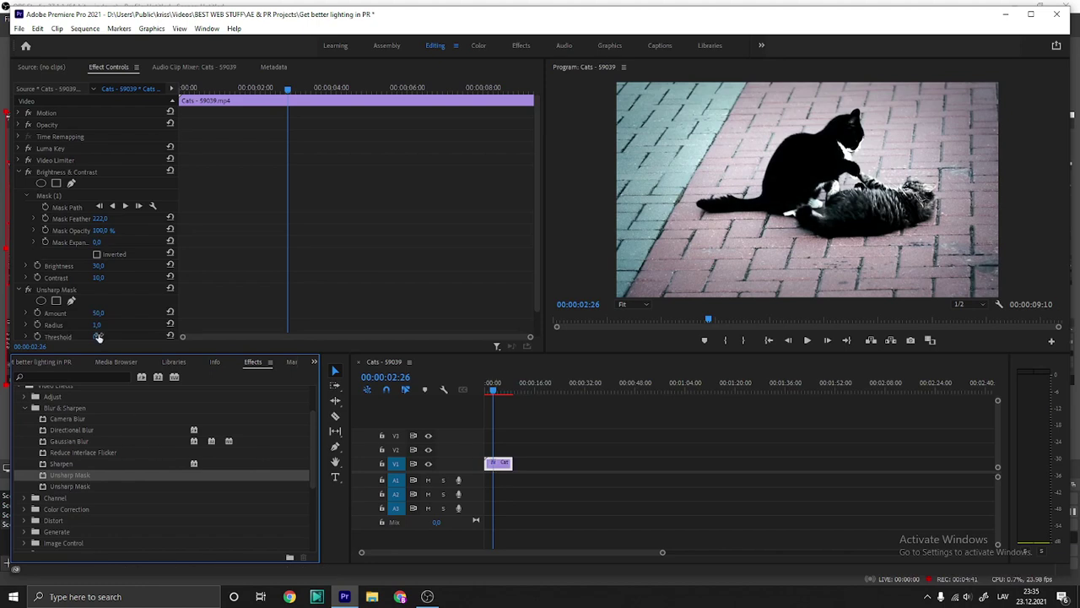
- Set the Unsharp Mask Amount to 20 and Radius to 150
scroll(375, 336, "down", 1)
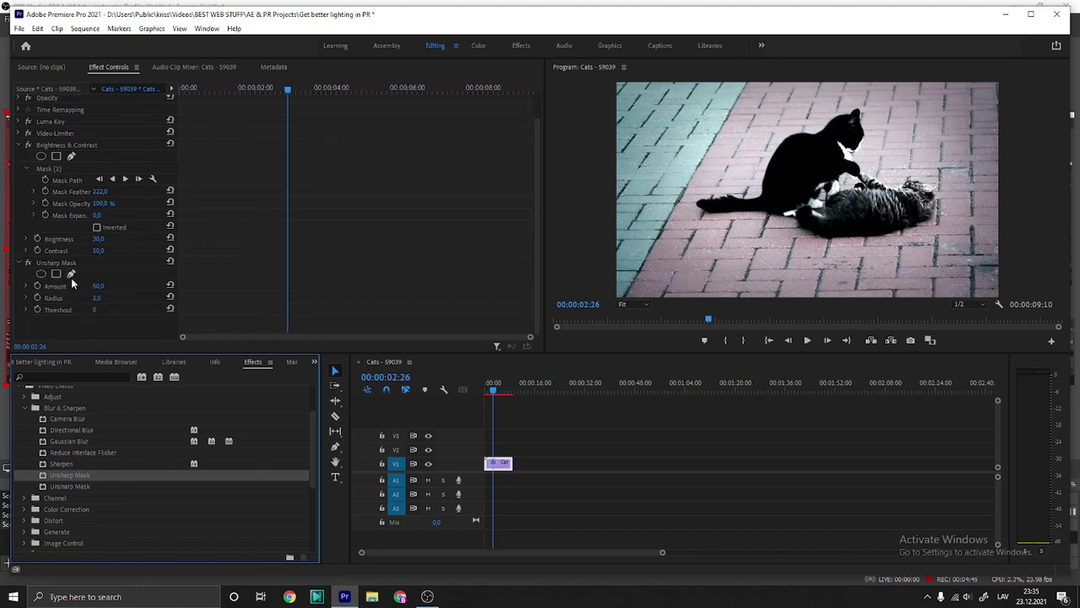
left_click(103, 296)
left_click_drag(98, 286, 136, 286)
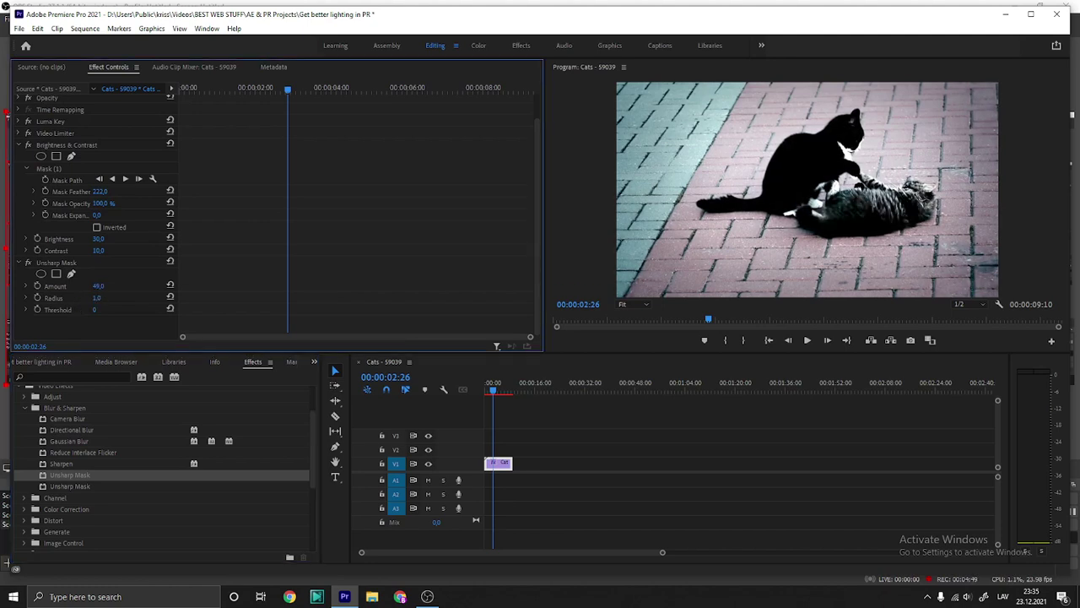
mouse_move(135, 285)
left_mouse_down()
mouse_move(98, 286)
mouse_move(84, 298)
left_mouse_up()
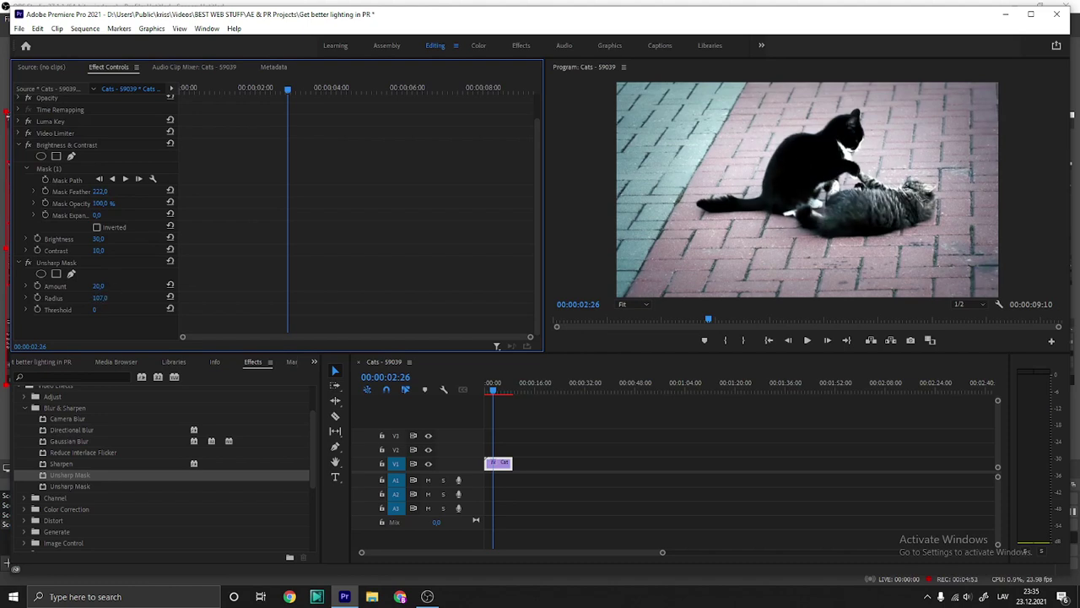
left_click_drag(97, 298, 126, 298)
left_click(99, 298)
type("3")
type("1")
type("50")
key("Return")
double_click(98, 228)
left_click(101, 229)
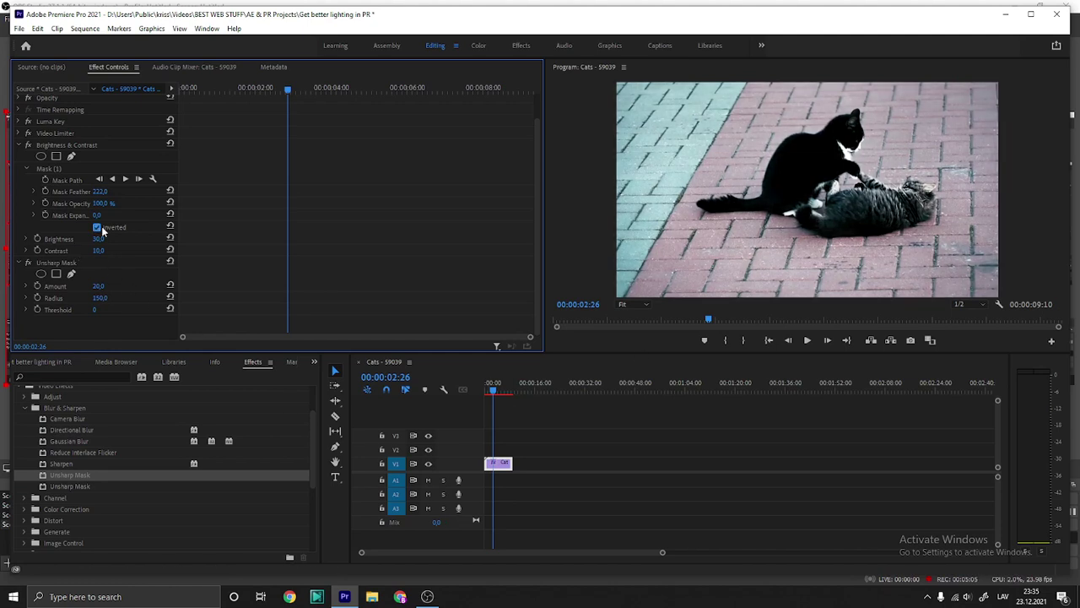
left_click(98, 228)
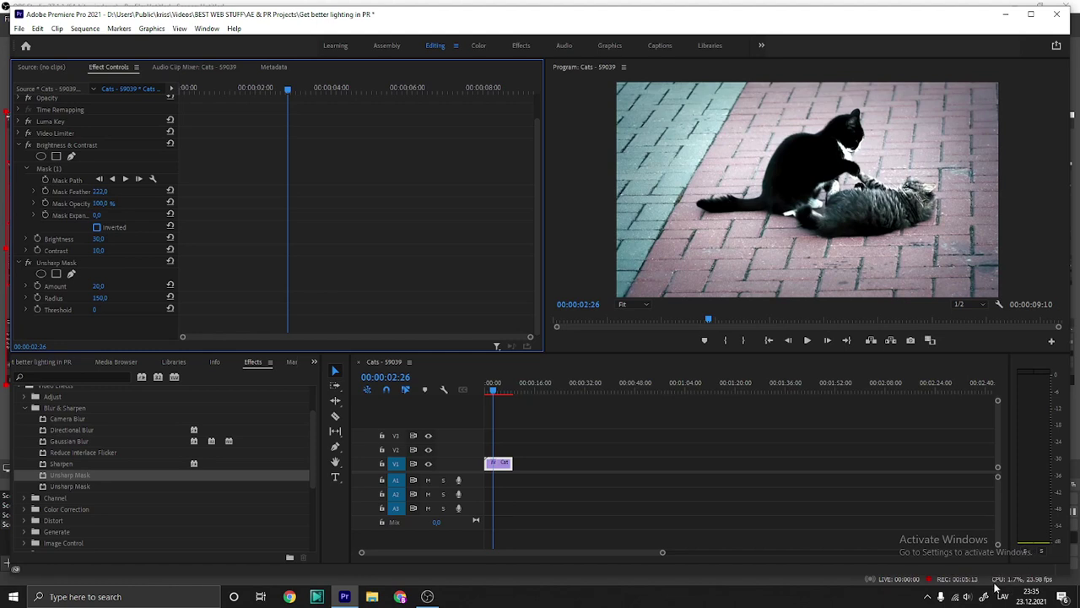
left_click_drag(993, 571, 991, 582)
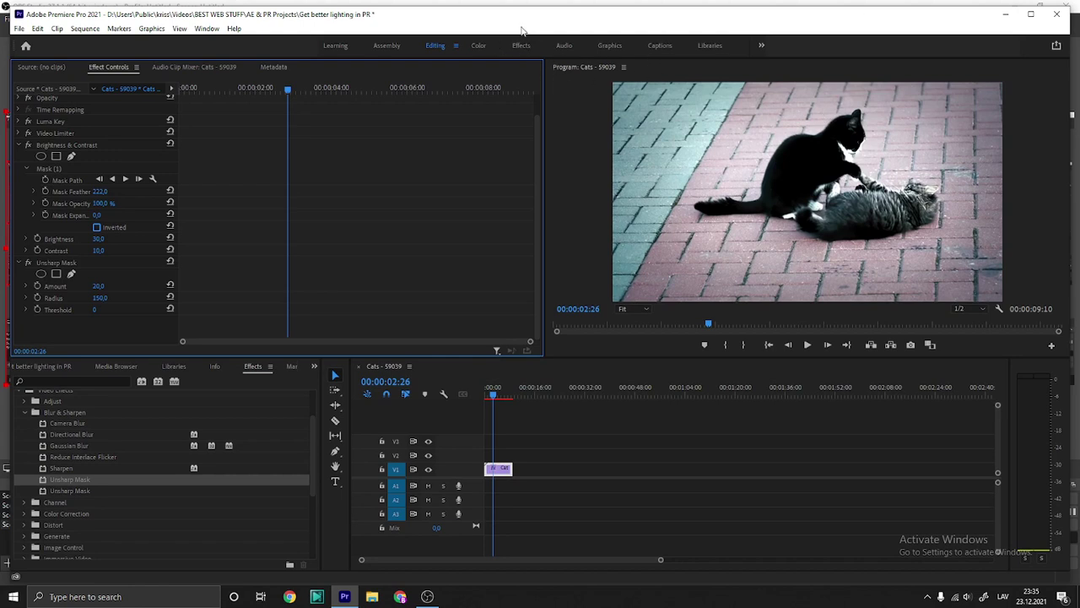
left_click(1005, 14)
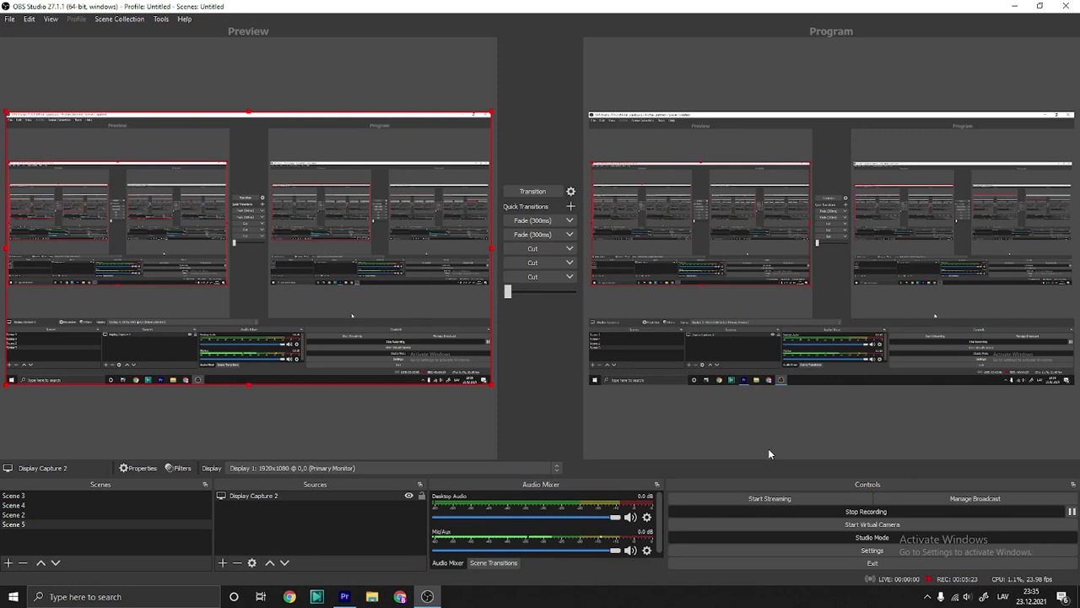